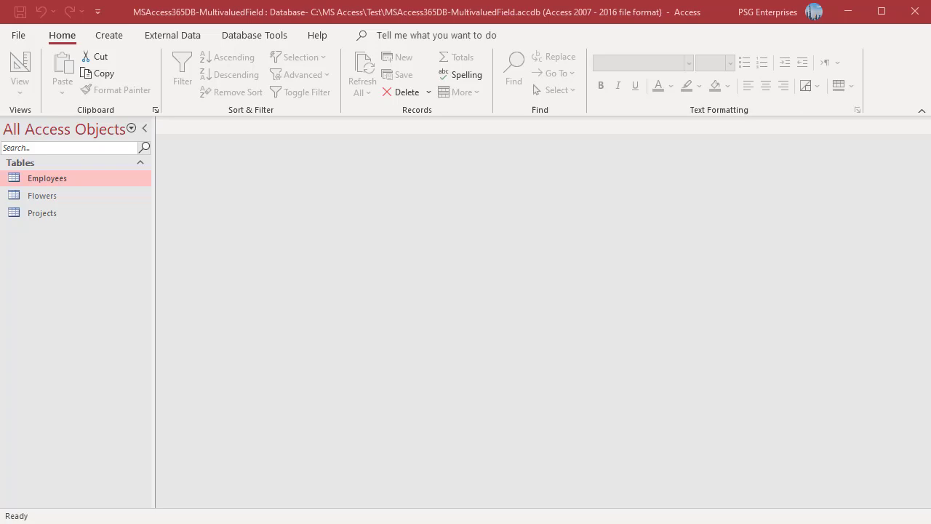
Add a Colors field below Price in the Flowers table design and choose Lookup Wizard as its type
{"action": "right_click", "coordinate": [47, 200]}
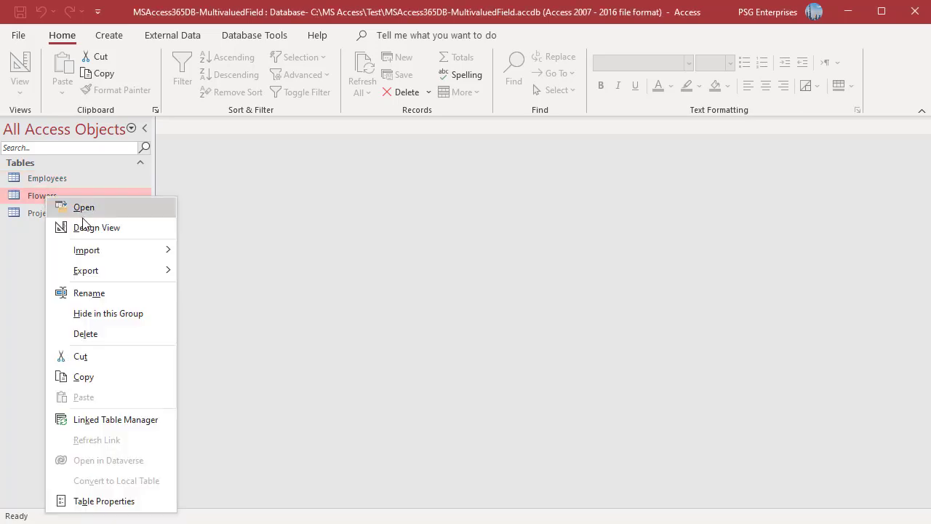
{"action": "left_click", "coordinate": [87, 227]}
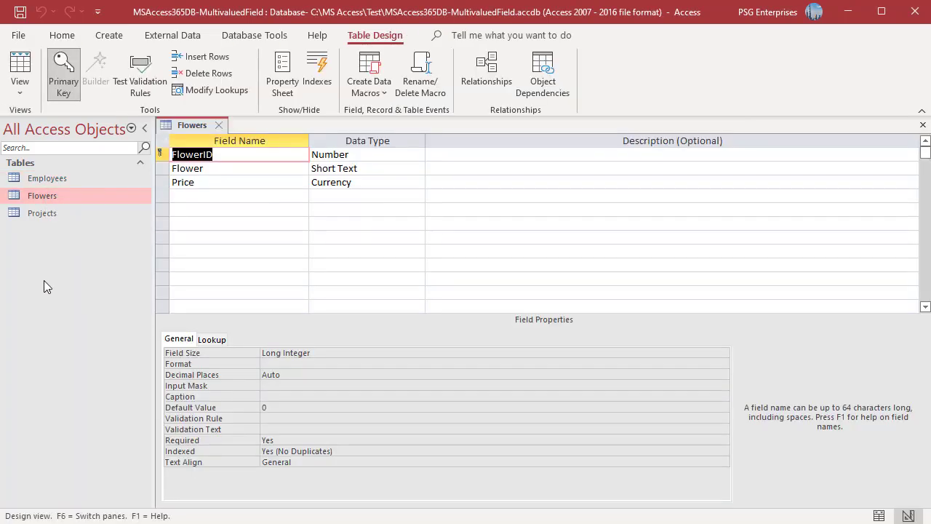
{"action": "left_click", "coordinate": [215, 195]}
{"action": "type", "text": "Colors"}
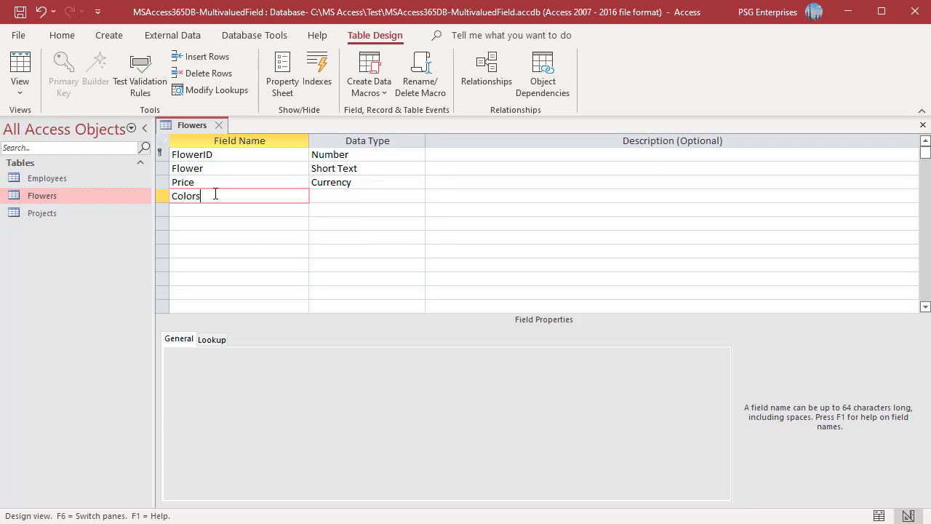
{"action": "left_click", "coordinate": [386, 195]}
{"action": "left_click", "coordinate": [418, 196]}
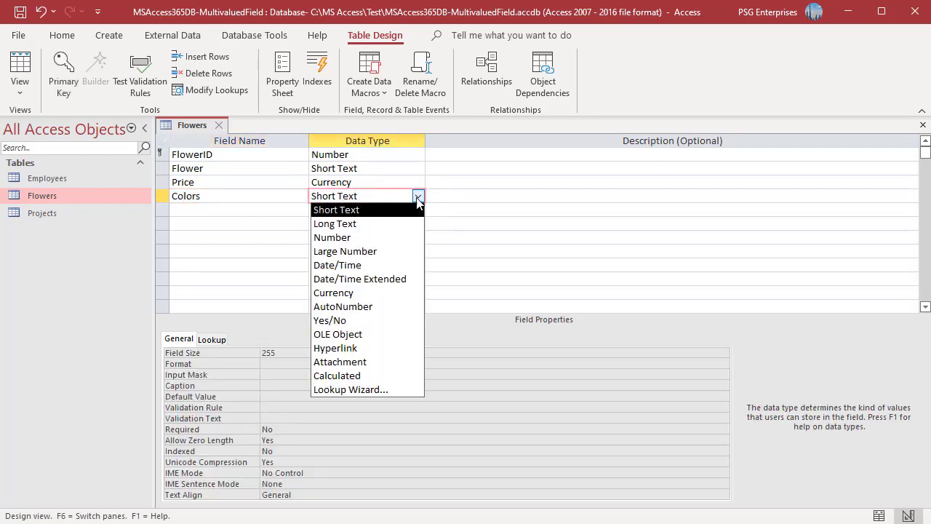
{"action": "left_click", "coordinate": [377, 392]}
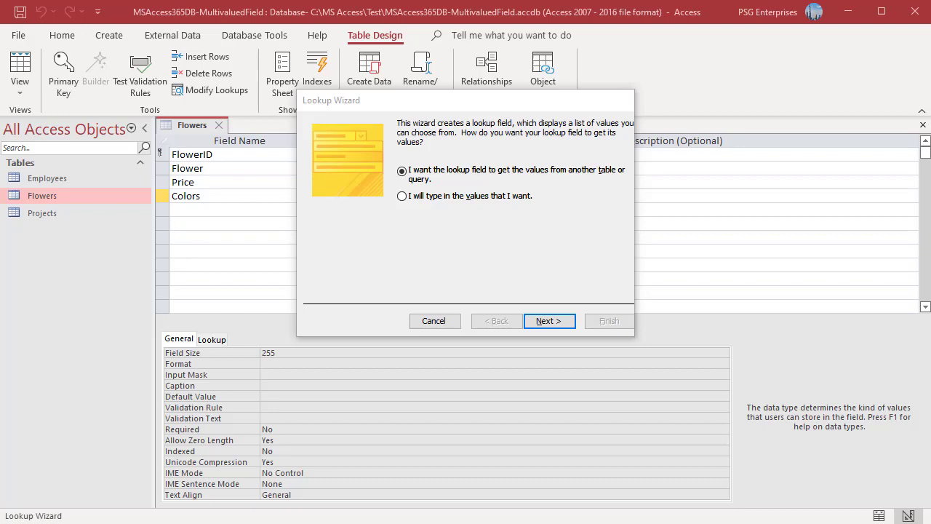
Enter the lookup values by hand: type Red and paste the remaining colours
{"action": "left_click", "coordinate": [403, 197]}
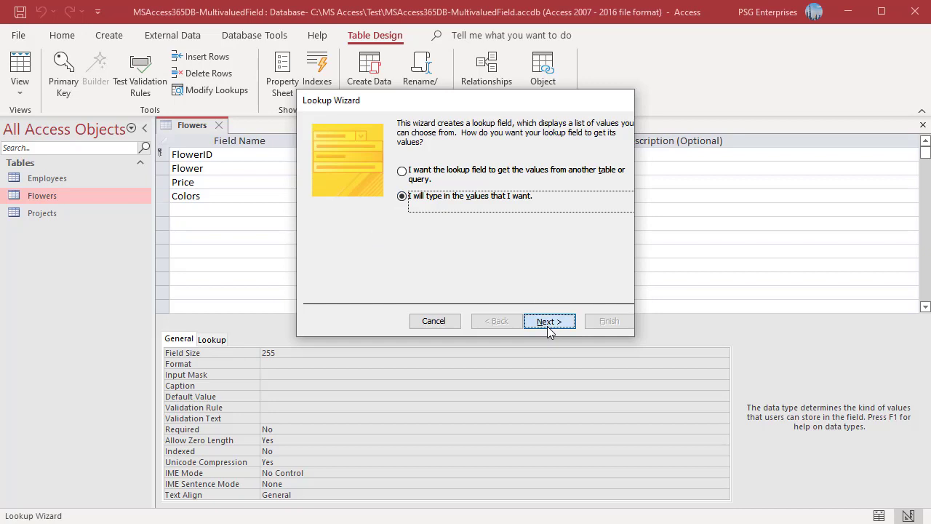
{"action": "left_click", "coordinate": [550, 322]}
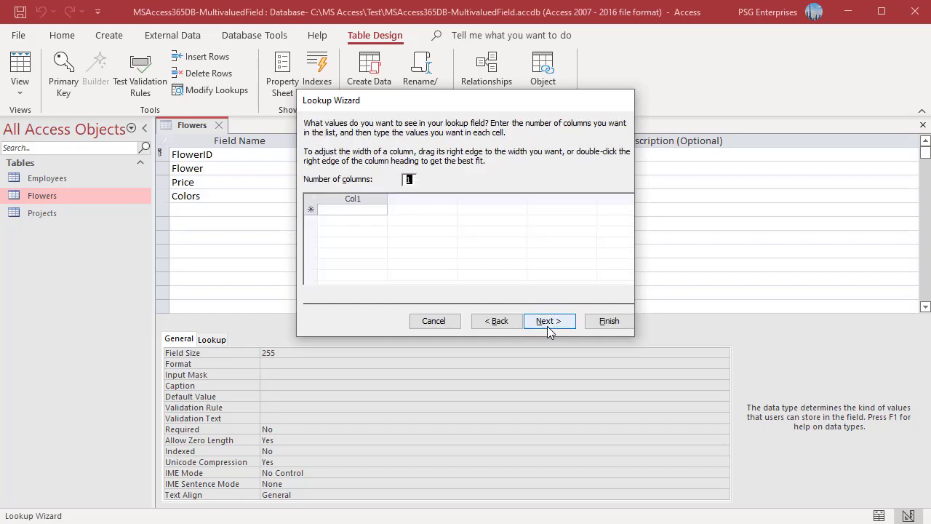
{"action": "left_click", "coordinate": [353, 211]}
{"action": "type", "text": "Red"}
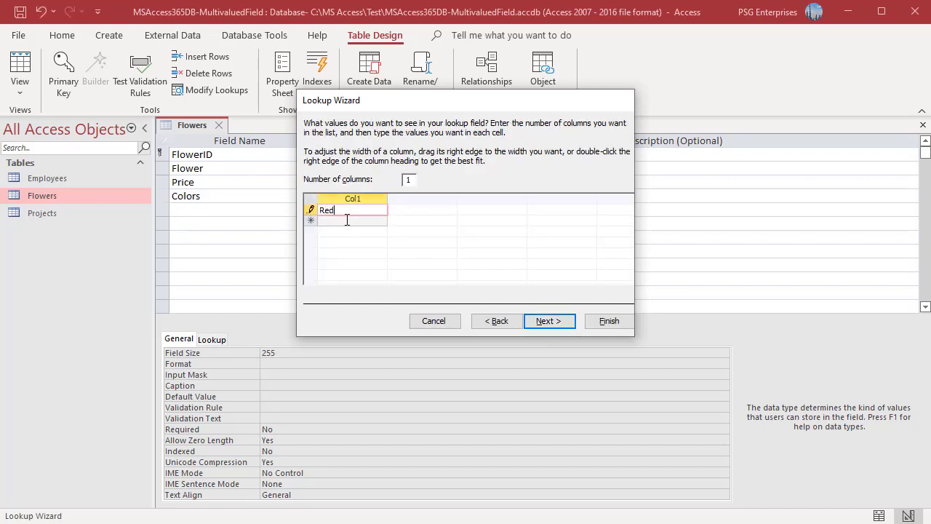
{"action": "key", "text": "Return"}
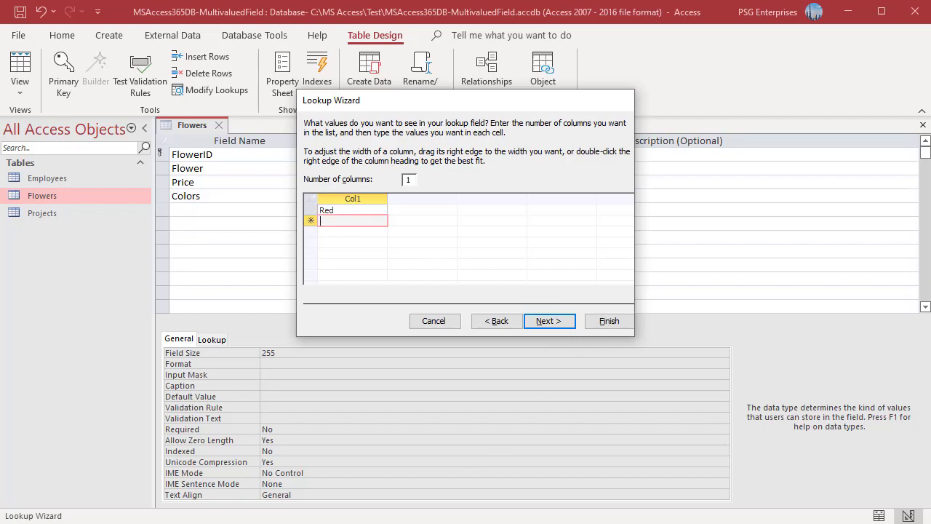
{"action": "key", "text": "ctrl+v"}
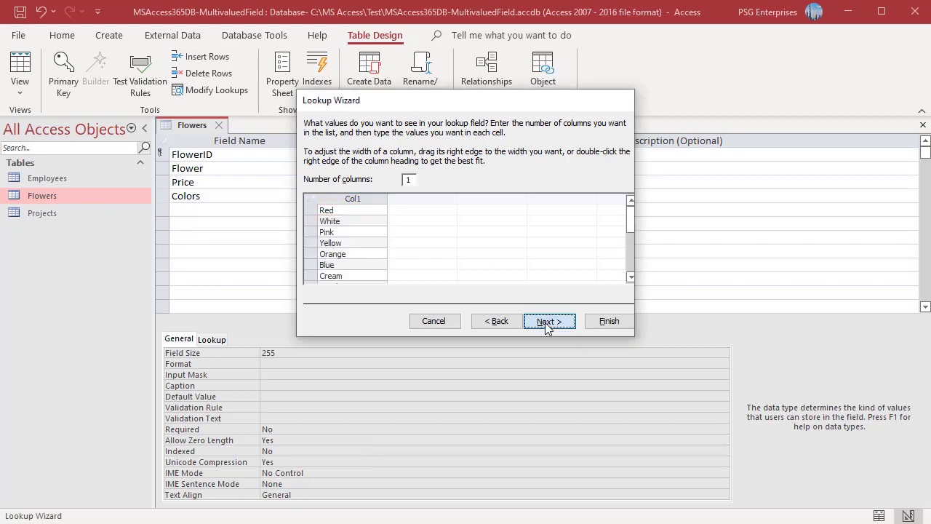
{"action": "left_click", "coordinate": [548, 322]}
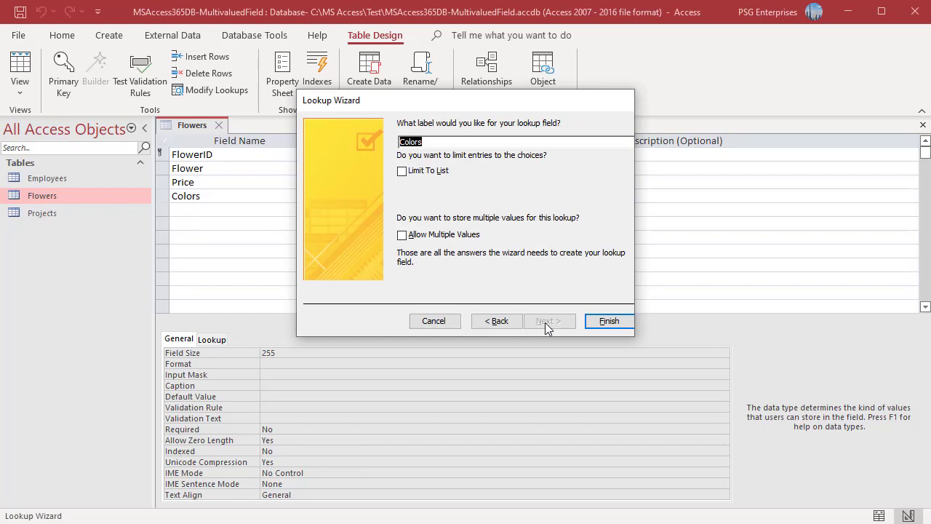
Limit Colors to the list, allow multiple values, finish, and save the Flowers design on closing
{"action": "left_click", "coordinate": [402, 172]}
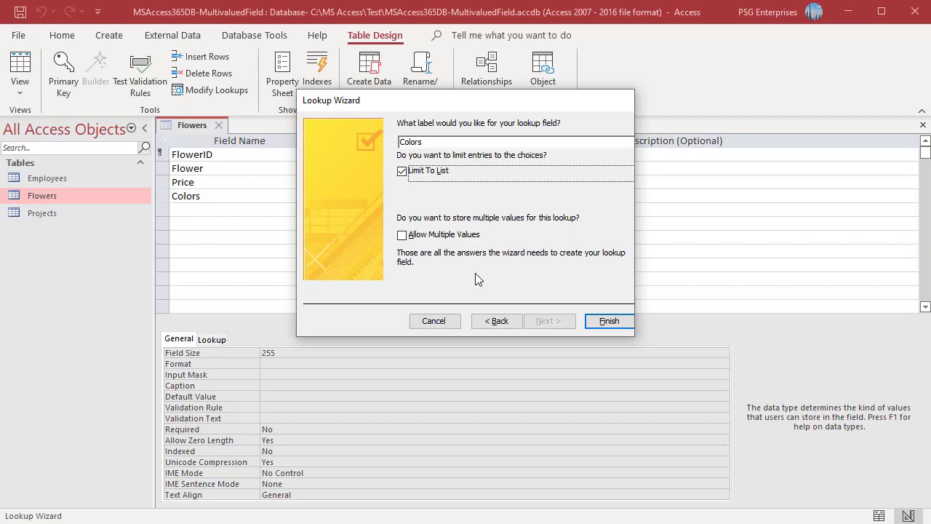
{"action": "left_click", "coordinate": [401, 235]}
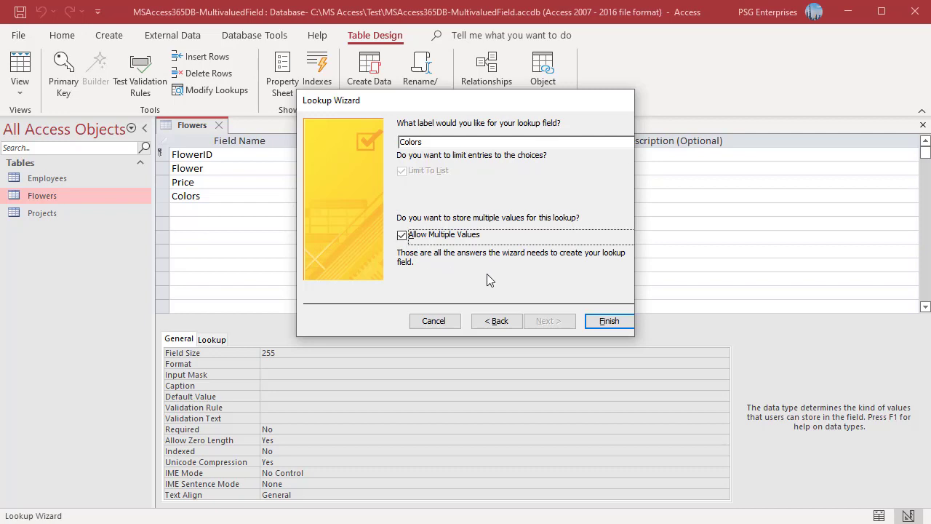
{"action": "left_click", "coordinate": [604, 321]}
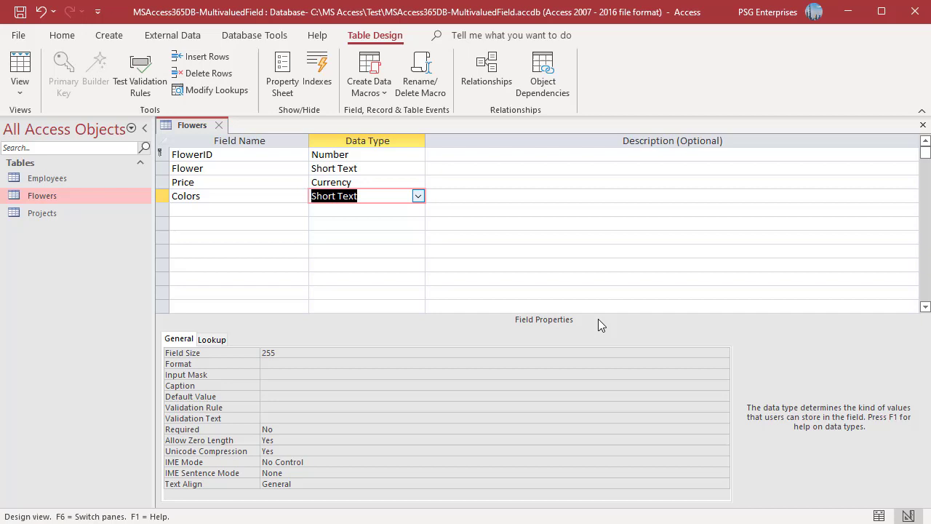
{"action": "left_click", "coordinate": [224, 128]}
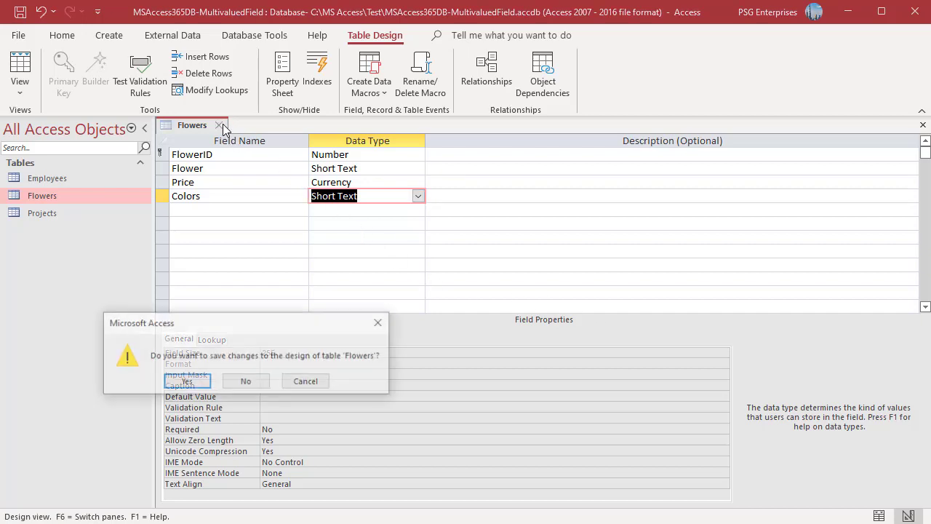
{"action": "left_click", "coordinate": [199, 387]}
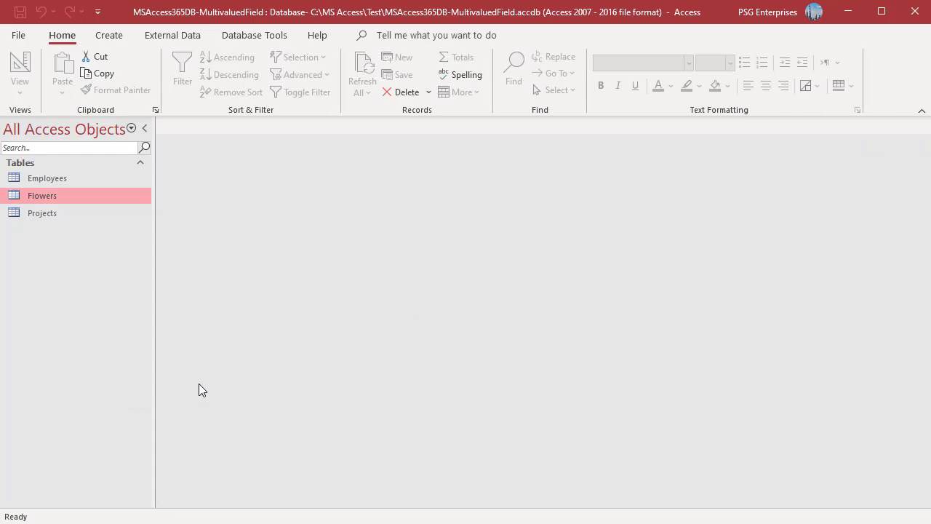
In the Flowers datasheet, tick Red, Pink, Yellow, Cream and Peach for Rose, then close the table
{"action": "double_click", "coordinate": [89, 195]}
{"action": "left_click", "coordinate": [580, 154]}
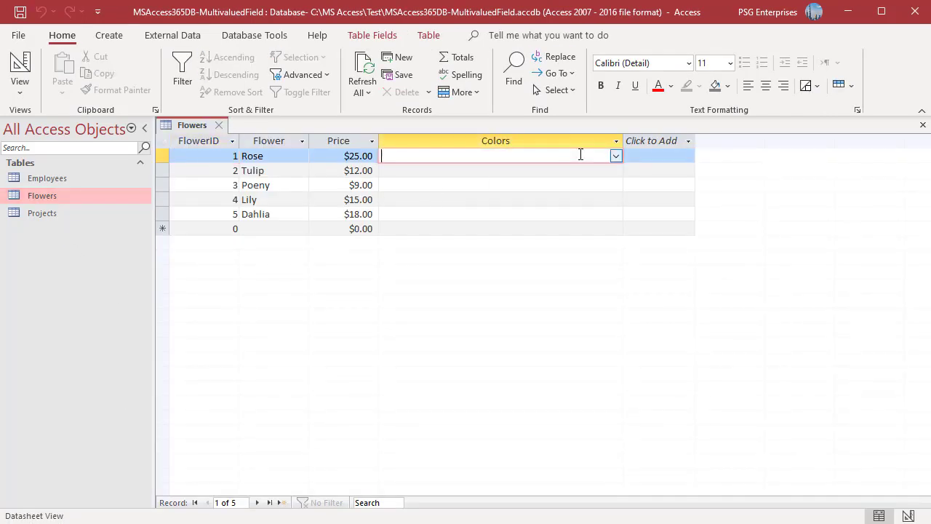
{"action": "left_click", "coordinate": [615, 157]}
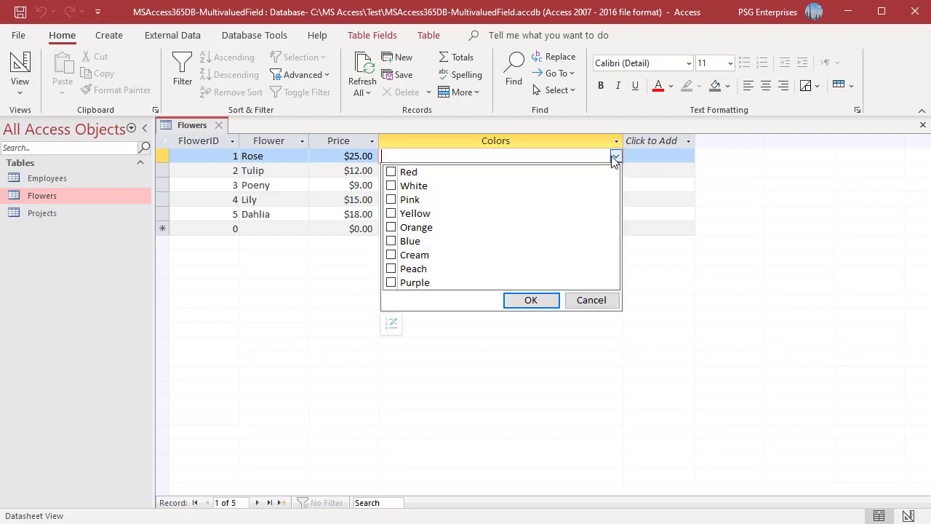
{"action": "left_click", "coordinate": [392, 173]}
{"action": "left_click", "coordinate": [392, 201]}
{"action": "left_click", "coordinate": [392, 214]}
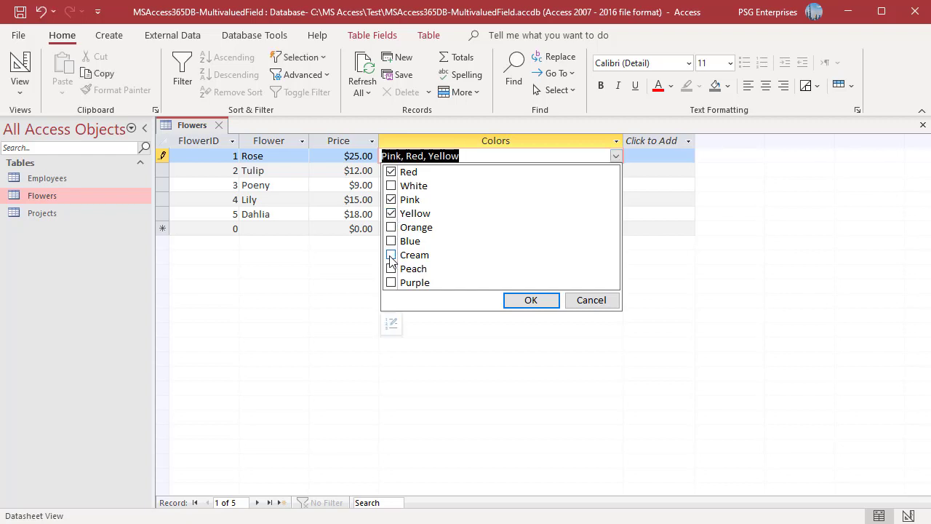
{"action": "left_click", "coordinate": [392, 256]}
{"action": "left_click", "coordinate": [392, 269]}
{"action": "left_click", "coordinate": [531, 300]}
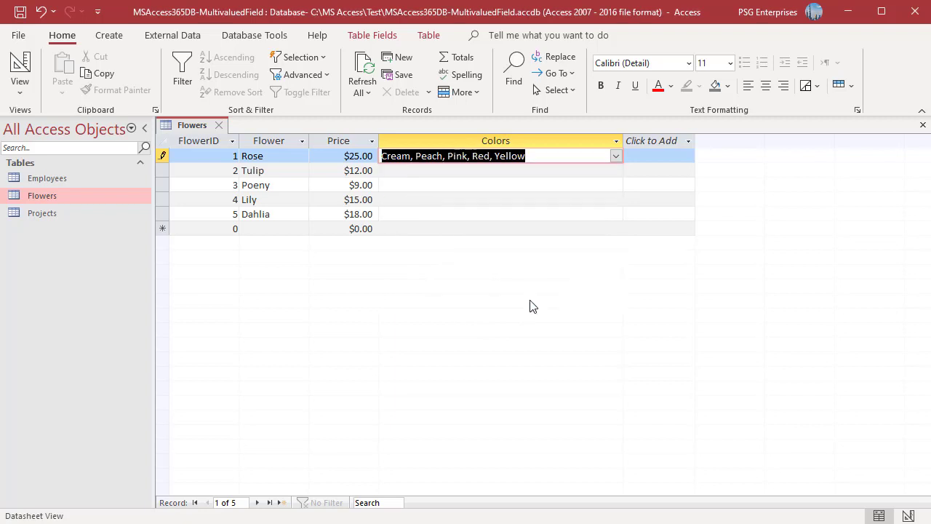
{"action": "left_click", "coordinate": [651, 162]}
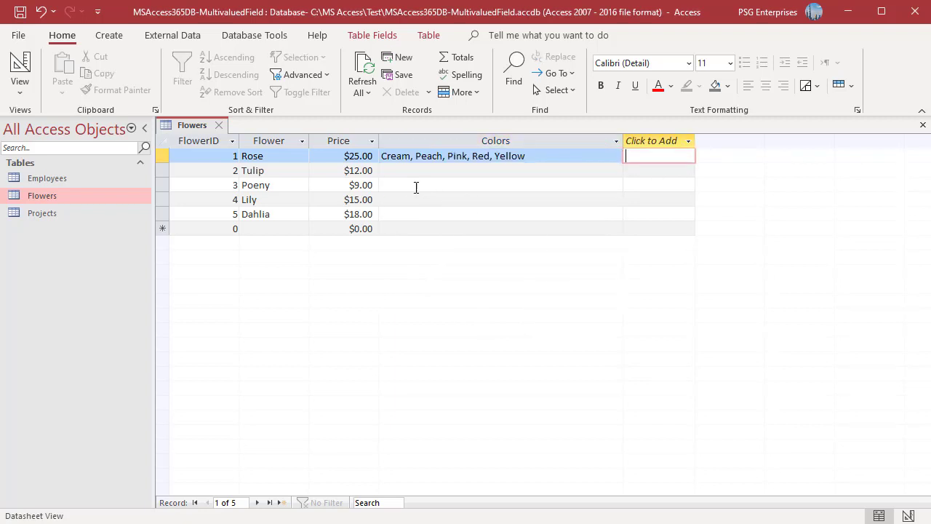
{"action": "key", "text": "ctrl+w"}
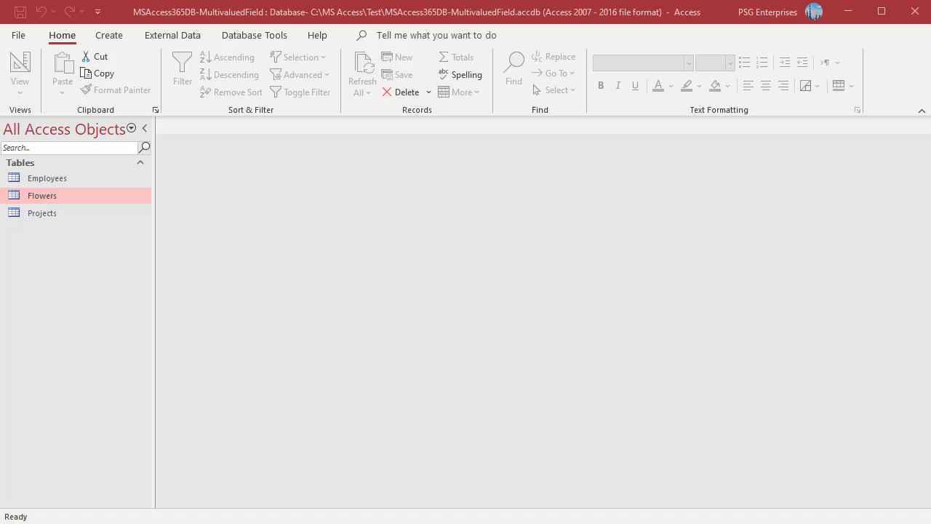
In the Projects design, add an AssignedTo field below ProjectName with the Lookup Wizard data type
{"action": "right_click", "coordinate": [50, 216]}
{"action": "left_click", "coordinate": [88, 243]}
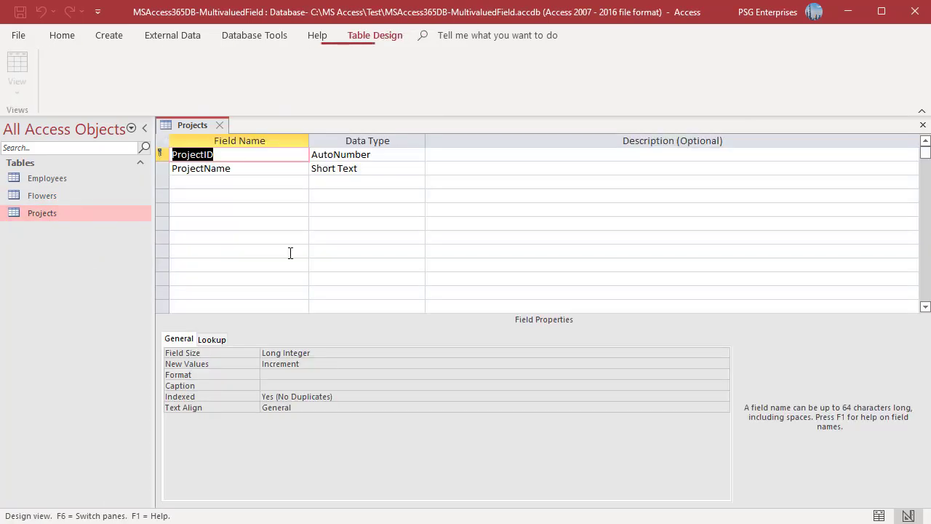
{"action": "left_click", "coordinate": [191, 182]}
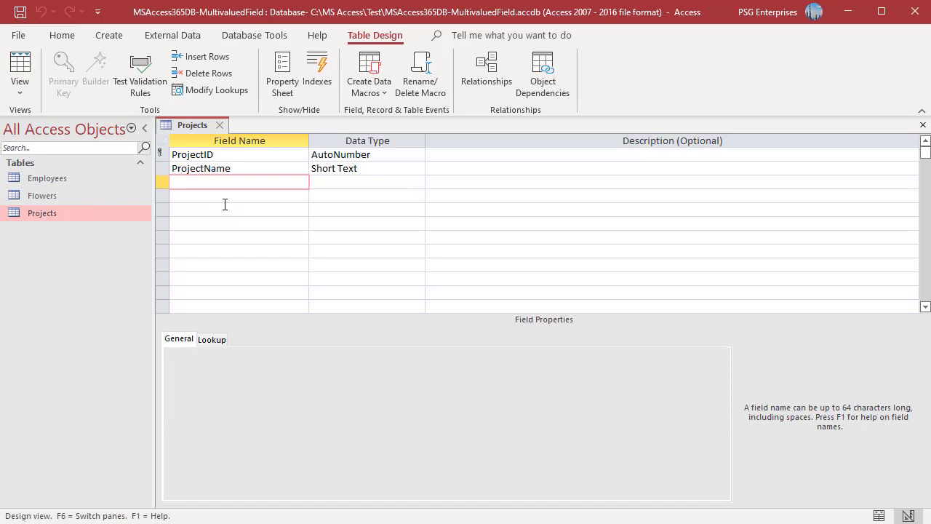
{"action": "type", "text": "AssignedTo"}
{"action": "left_click", "coordinate": [395, 183]}
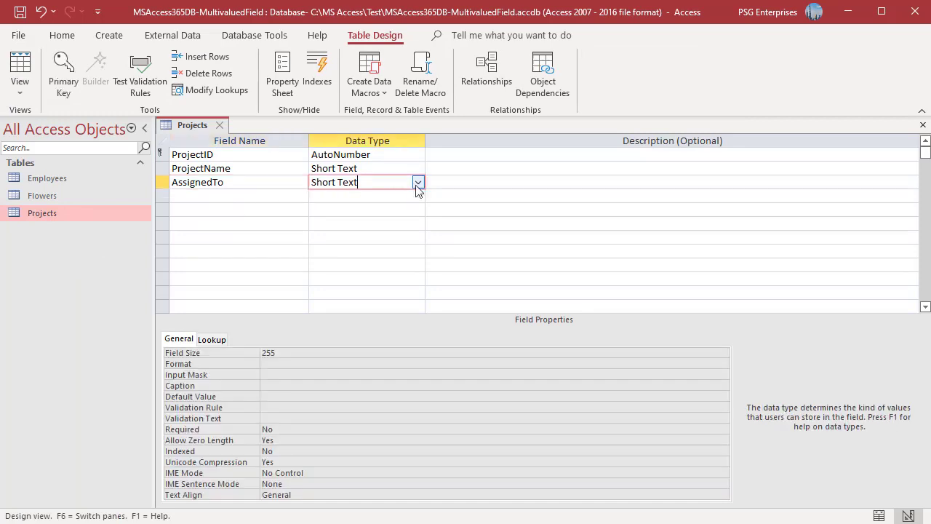
{"action": "left_click", "coordinate": [418, 183]}
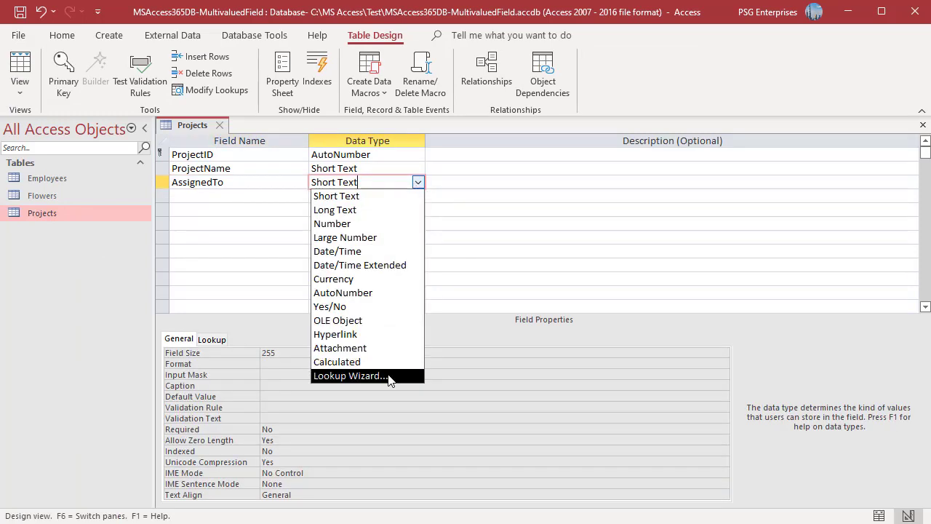
{"action": "left_click", "coordinate": [351, 376]}
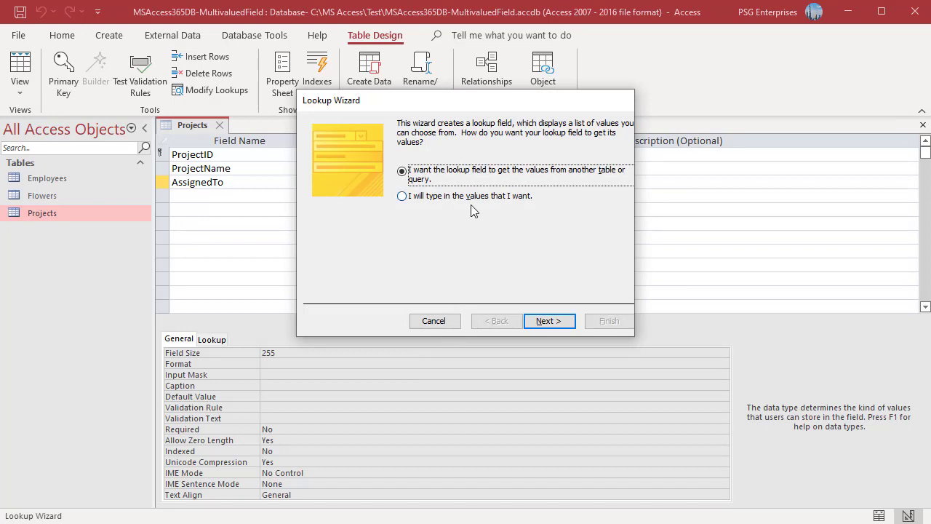
Take the lookup values from the Employees table, using the First Name and Last Name fields
{"action": "left_click", "coordinate": [547, 327]}
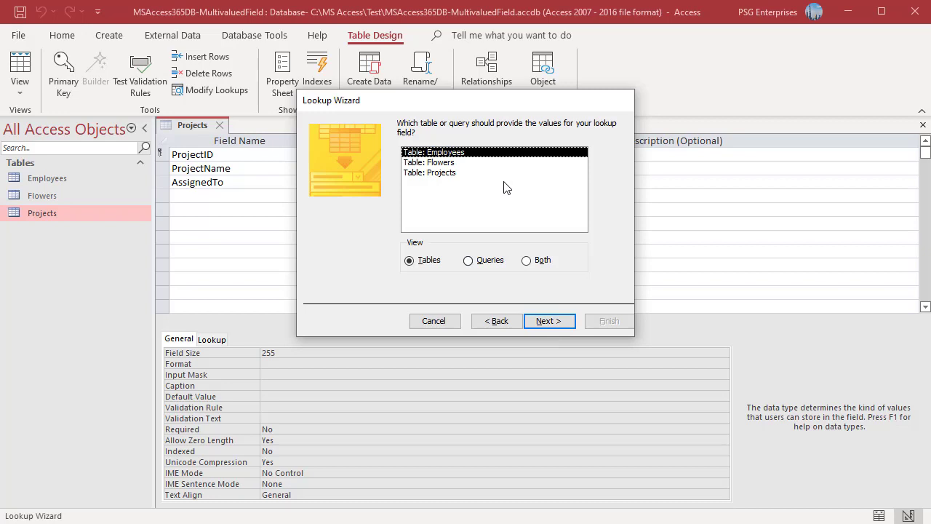
{"action": "left_click", "coordinate": [547, 322]}
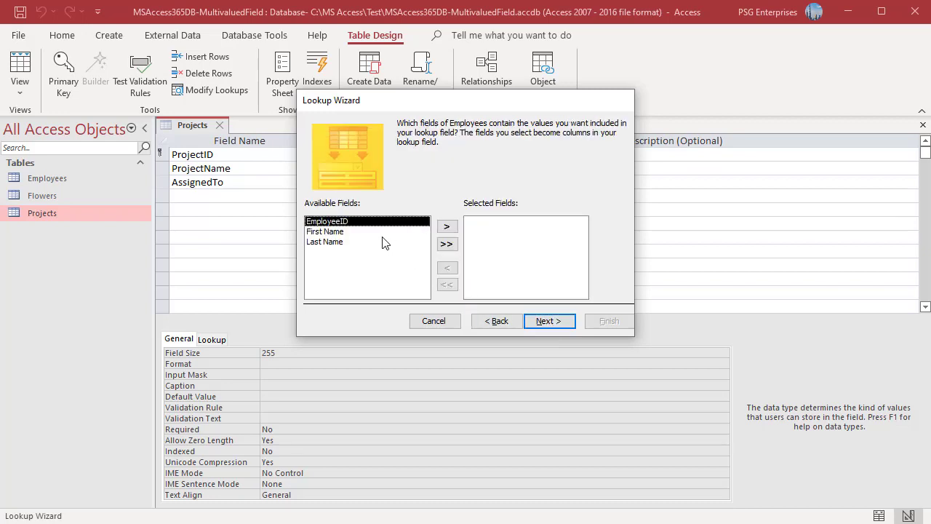
{"action": "double_click", "coordinate": [335, 231]}
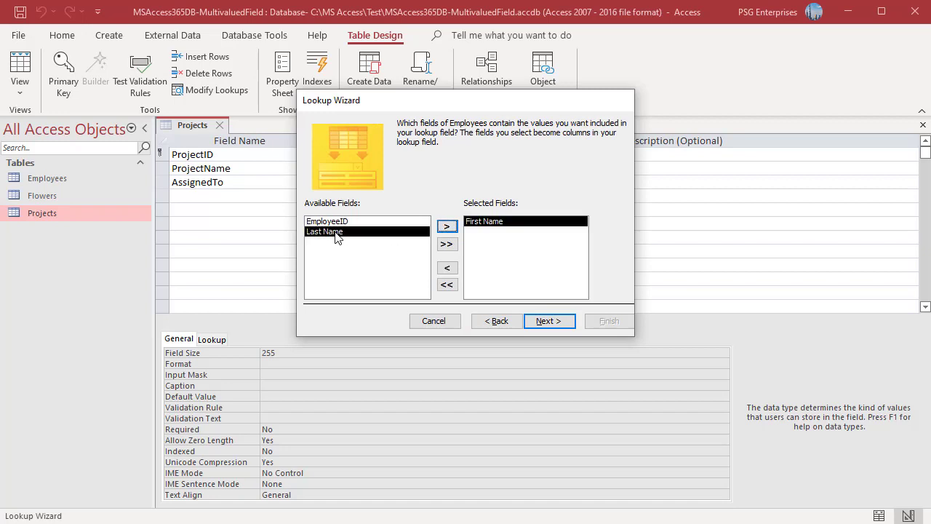
{"action": "left_click", "coordinate": [447, 226]}
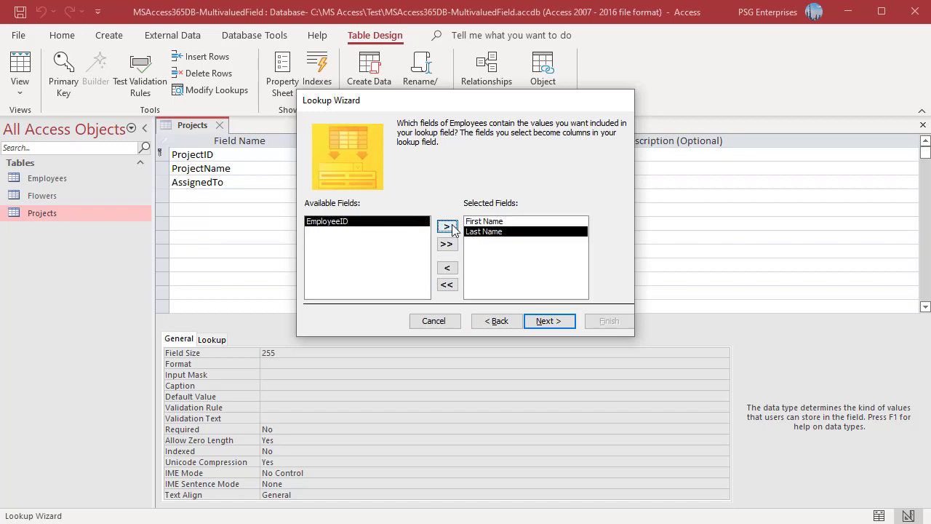
{"action": "left_click", "coordinate": [548, 321]}
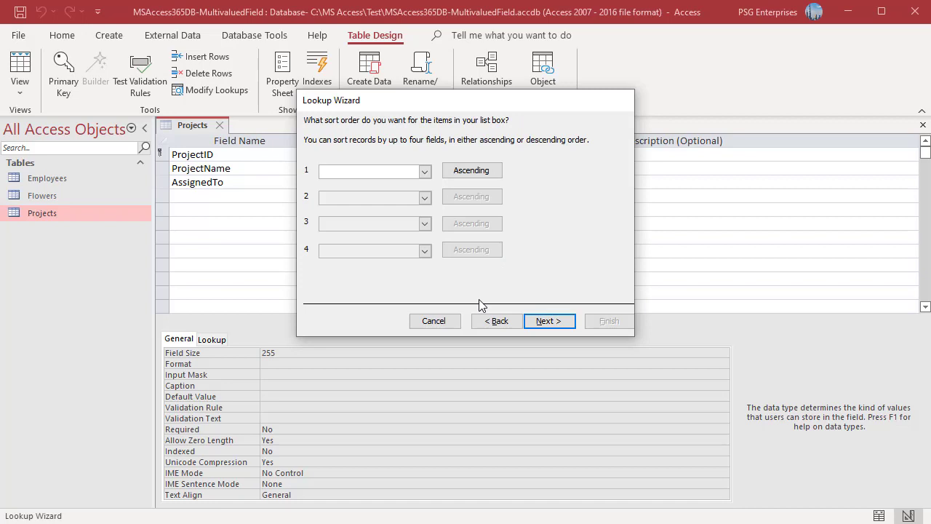
Sort the lookup list by First Name, then by Last Name
{"action": "left_click", "coordinate": [425, 171]}
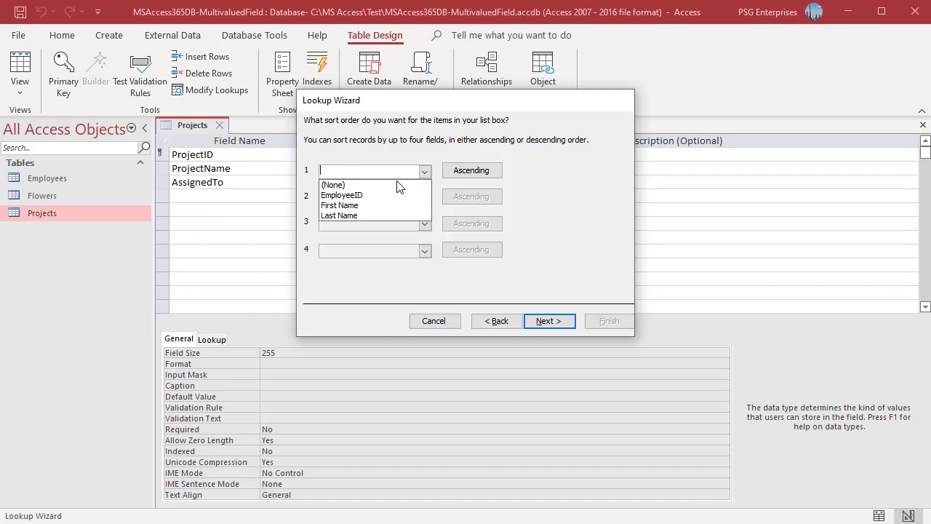
{"action": "left_click", "coordinate": [362, 203]}
{"action": "left_click", "coordinate": [368, 198]}
{"action": "left_click", "coordinate": [364, 218]}
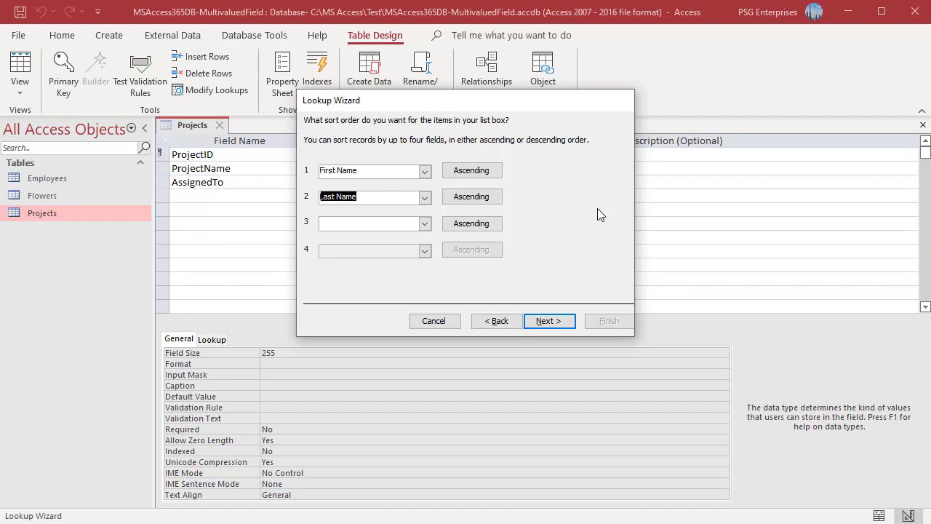
{"action": "left_click", "coordinate": [557, 321]}
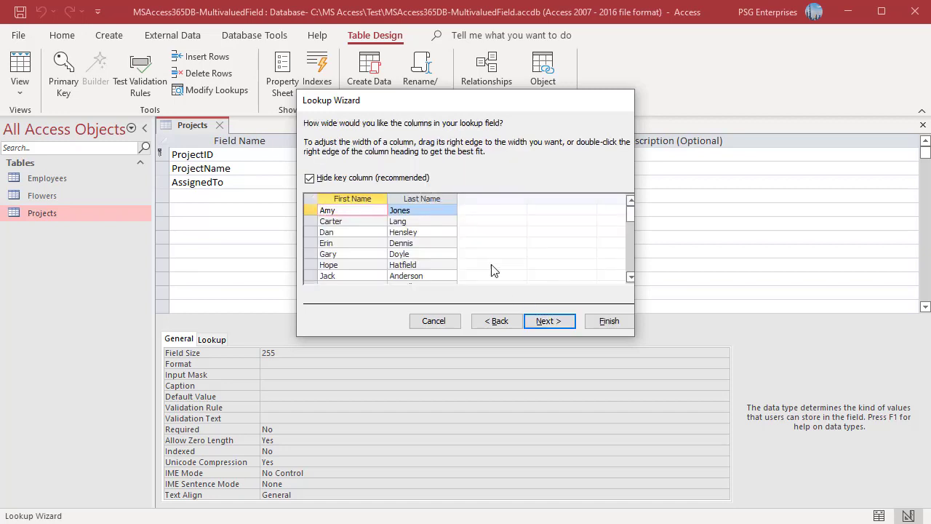
Widen the First Name and Last Name columns slightly, keeping the EmployeeID key column hidden
{"action": "left_click_drag", "start_coordinate": [387, 199], "coordinate": [390, 199]}
{"action": "left_click_drag", "start_coordinate": [457, 199], "coordinate": [463, 200]}
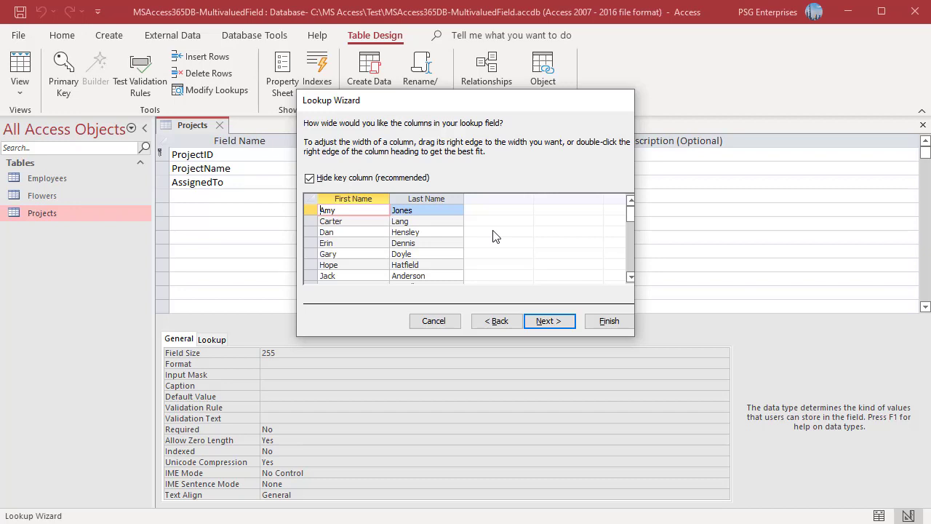
{"action": "left_click", "coordinate": [310, 178]}
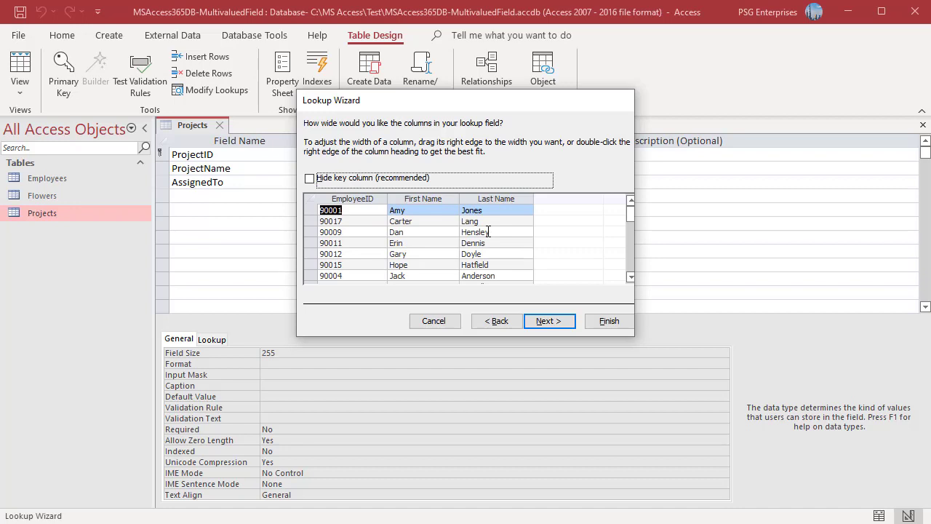
{"action": "left_click", "coordinate": [309, 179]}
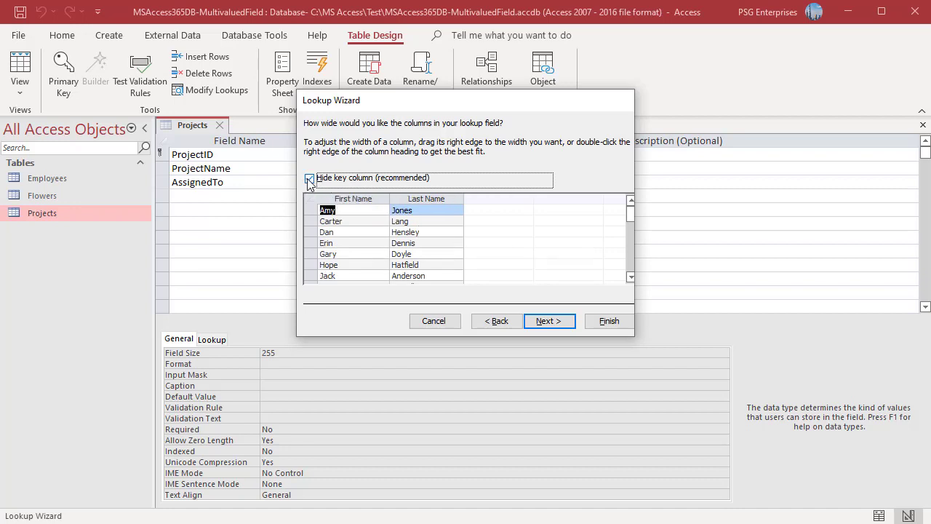
{"action": "left_click", "coordinate": [550, 326]}
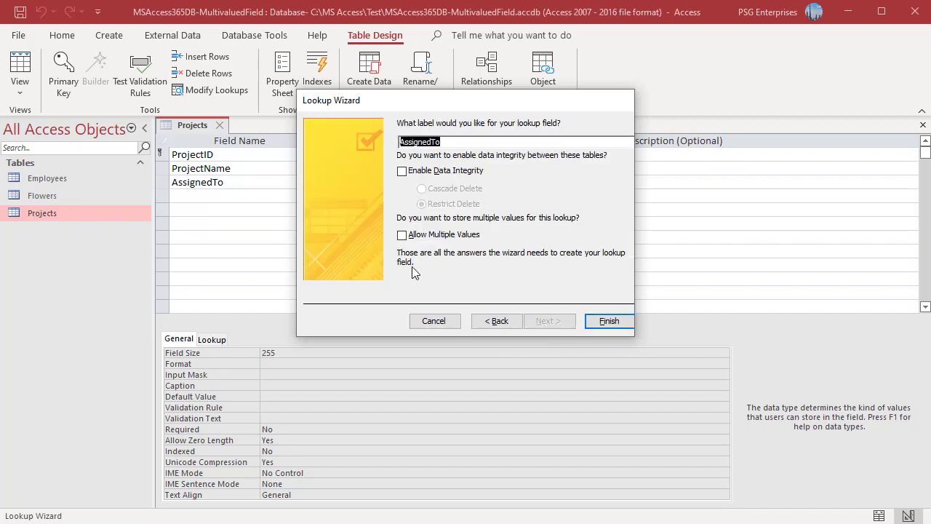
Allow multiple values for AssignedTo, finish the lookup, and save the Projects table
{"action": "left_click", "coordinate": [402, 235]}
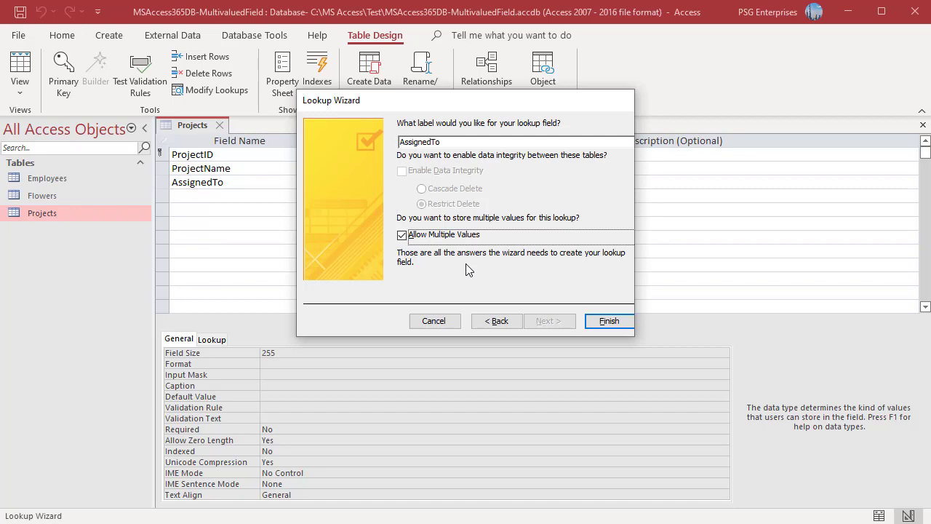
{"action": "left_click", "coordinate": [600, 321]}
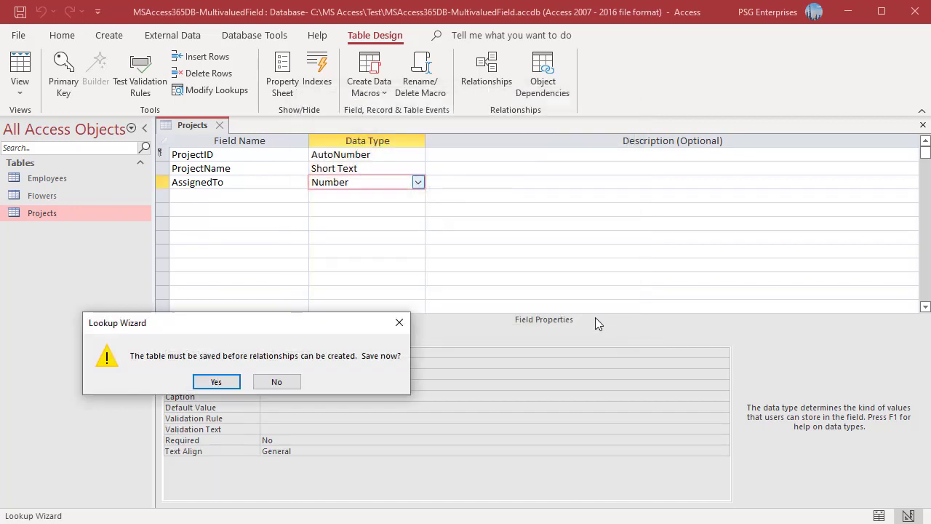
{"action": "left_click", "coordinate": [217, 382]}
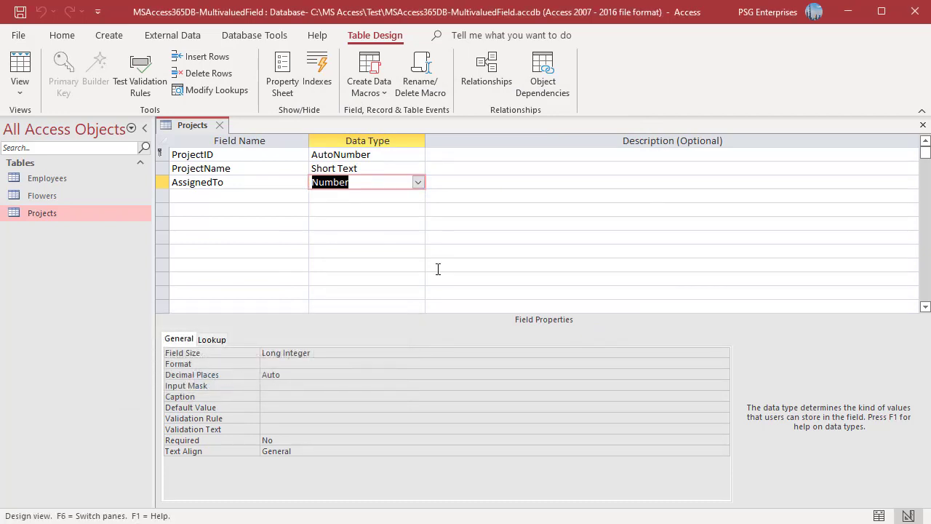
Close the Projects design and open the Relationships window from Database Tools
{"action": "left_click", "coordinate": [220, 125]}
{"action": "left_click", "coordinate": [254, 35]}
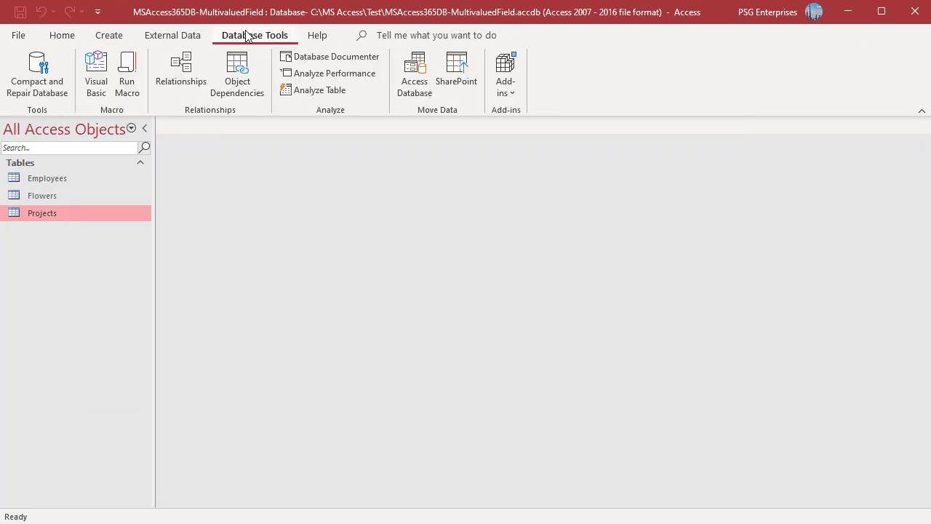
{"action": "left_click", "coordinate": [182, 73]}
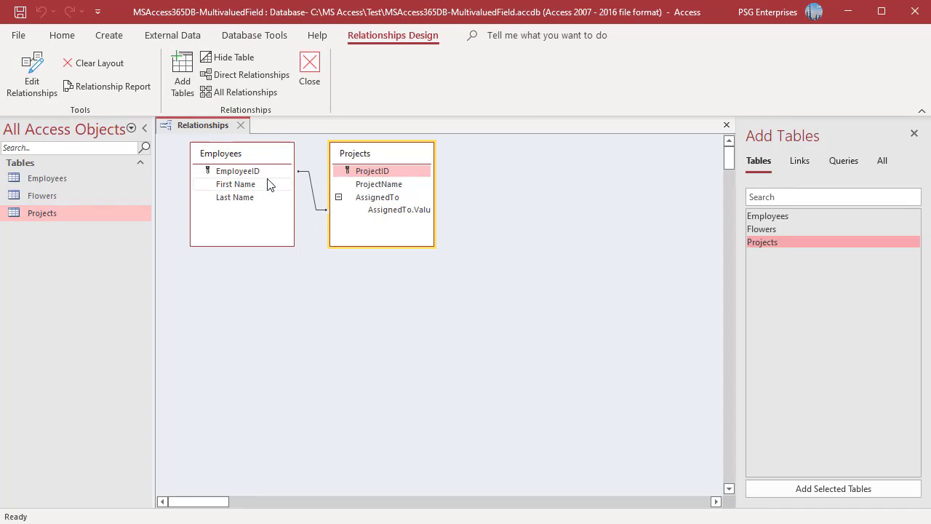
Close Relationships, open the Projects datasheet, and tick the first three employees for Project 1
{"action": "left_click", "coordinate": [240, 126]}
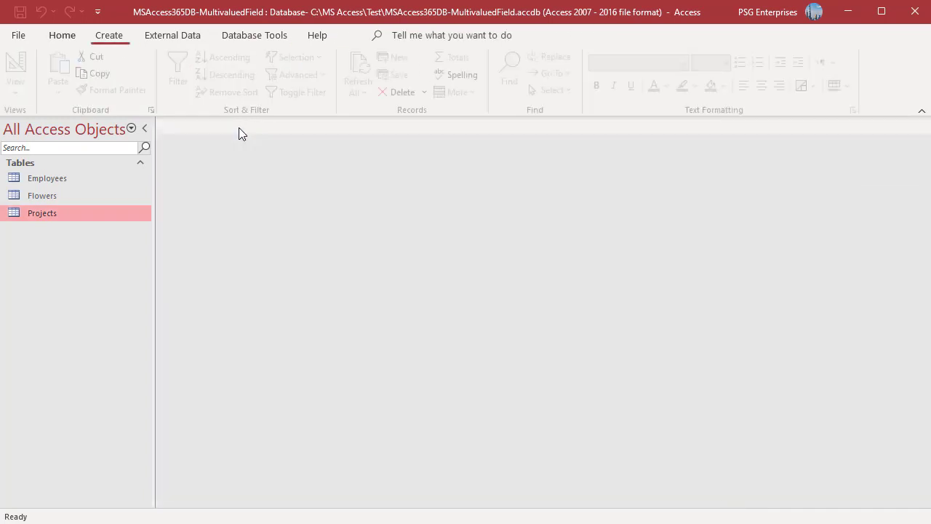
{"action": "double_click", "coordinate": [72, 211]}
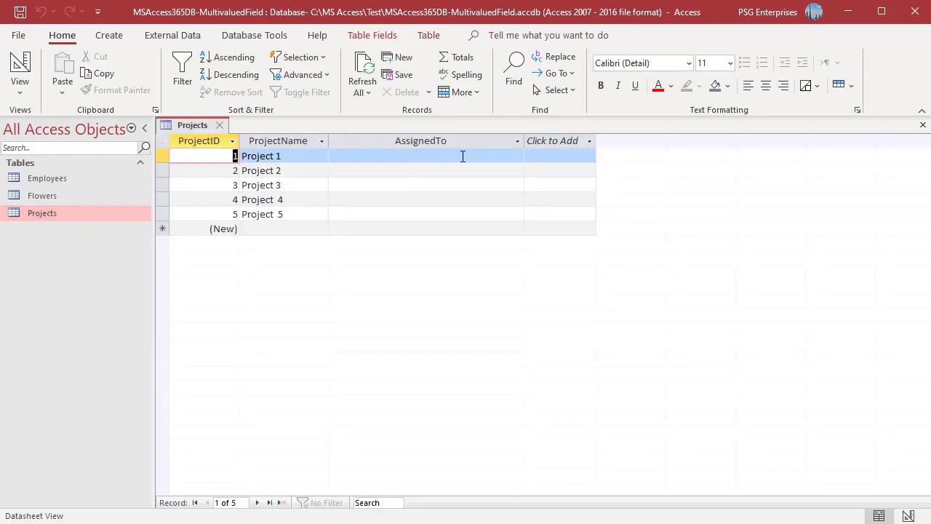
{"action": "left_click", "coordinate": [492, 155]}
{"action": "left_click", "coordinate": [516, 158]}
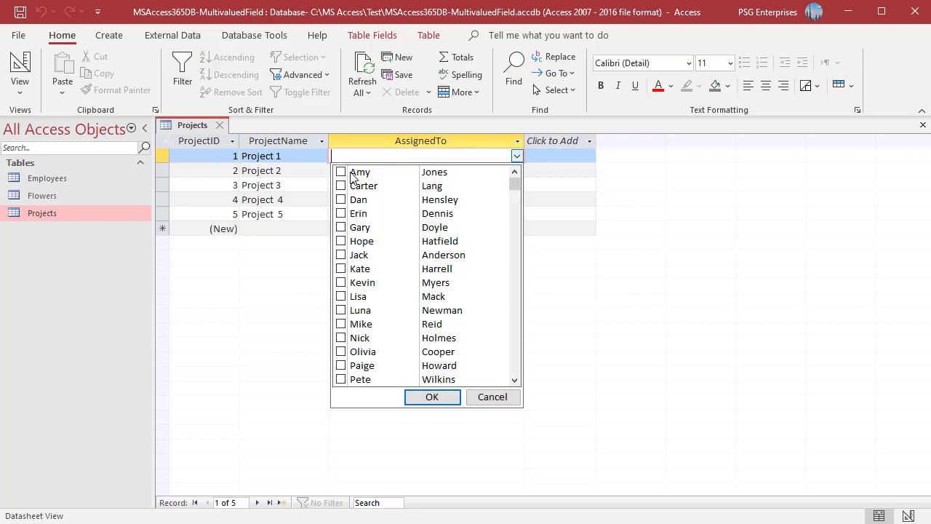
{"action": "left_click", "coordinate": [340, 172]}
{"action": "left_click", "coordinate": [341, 185]}
{"action": "left_click", "coordinate": [341, 199]}
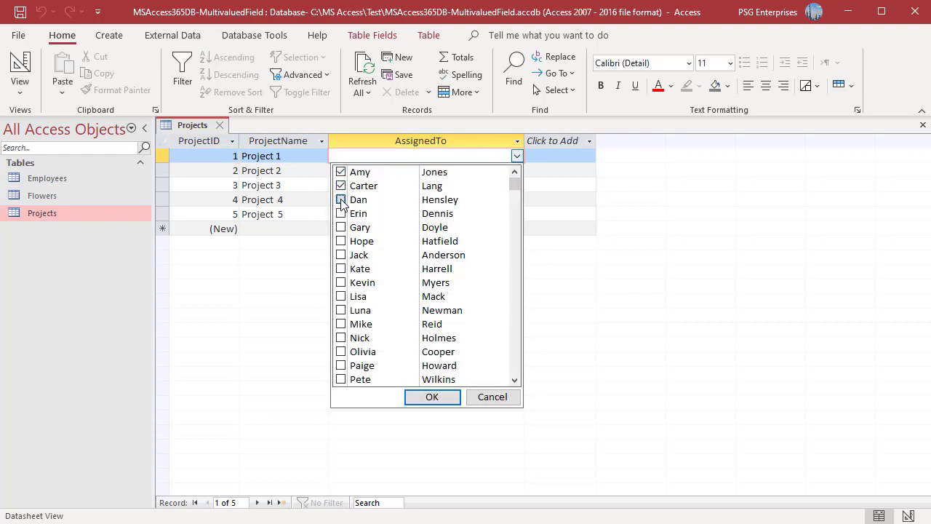
{"action": "left_click", "coordinate": [431, 397]}
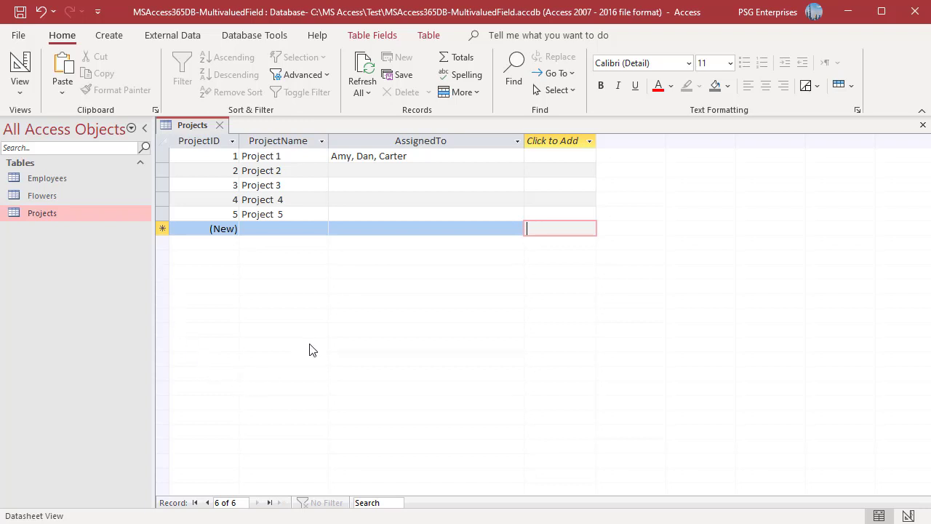
Bring up the AssignedTo column's shortcut menu and dismiss it without deleting, then open the Projects table's menu
{"action": "left_click", "coordinate": [440, 142]}
{"action": "right_click", "coordinate": [440, 142]}
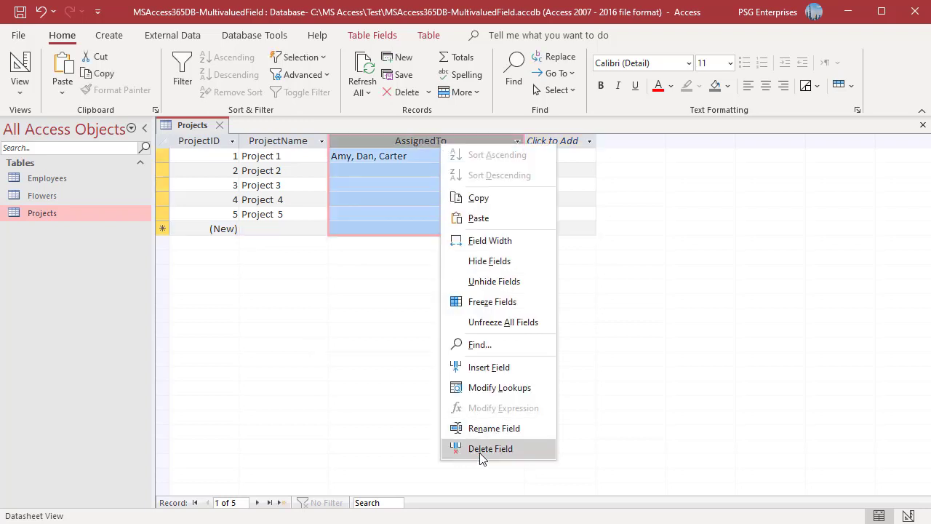
{"action": "left_click", "coordinate": [342, 385]}
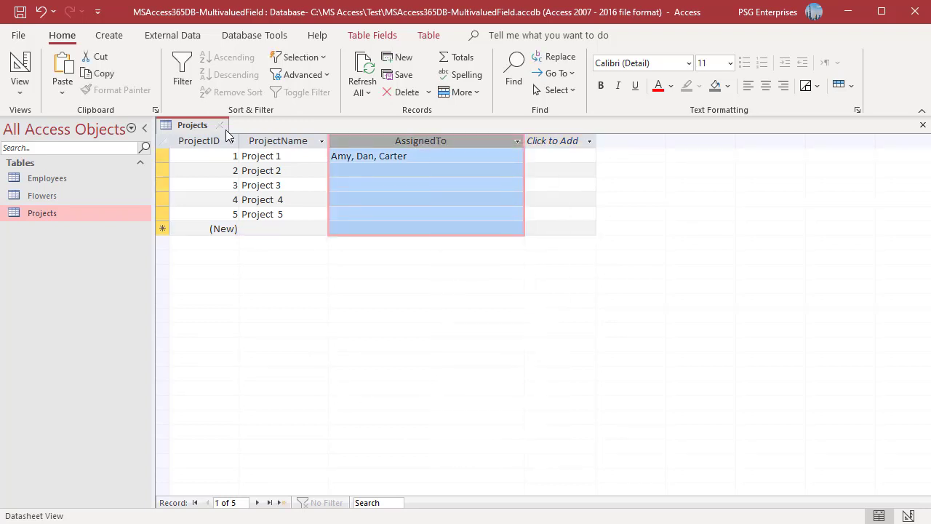
{"action": "right_click", "coordinate": [63, 215]}
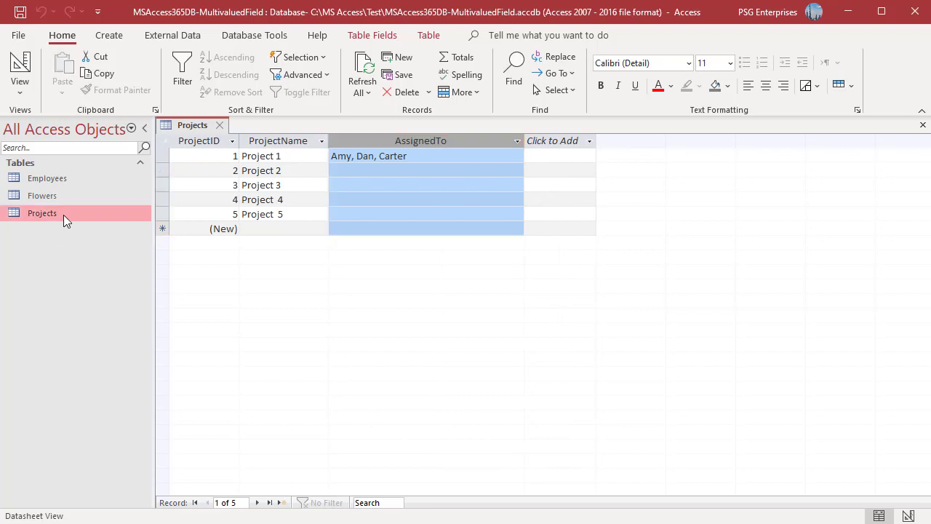
{"action": "left_click", "coordinate": [107, 252]}
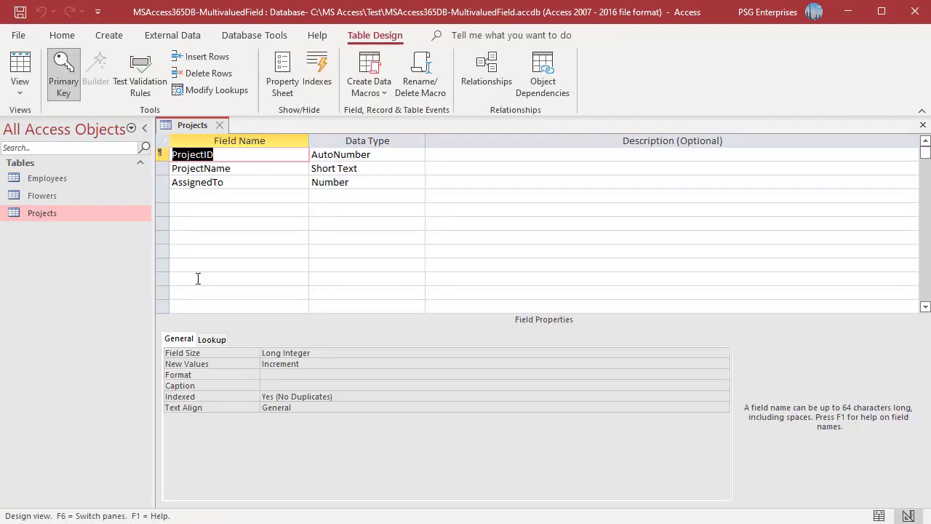
{"action": "left_click", "coordinate": [281, 183]}
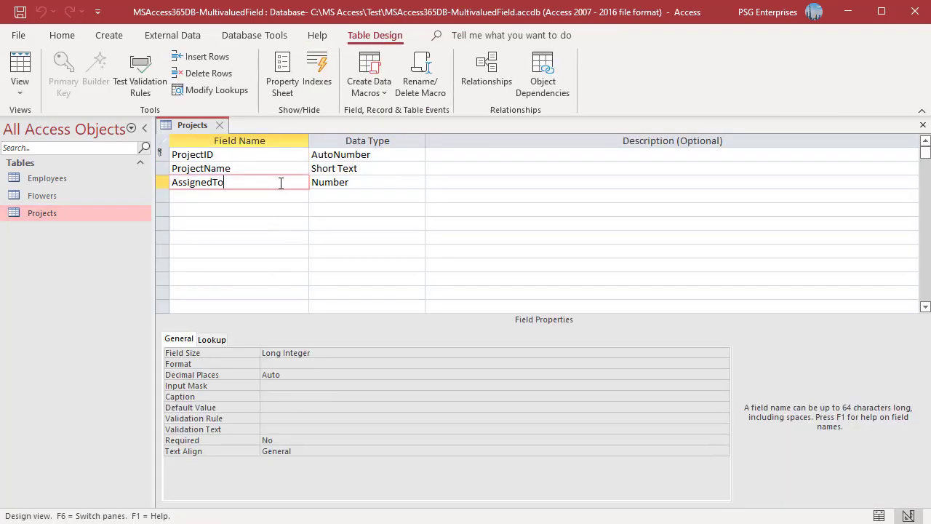
{"action": "right_click", "coordinate": [280, 182]}
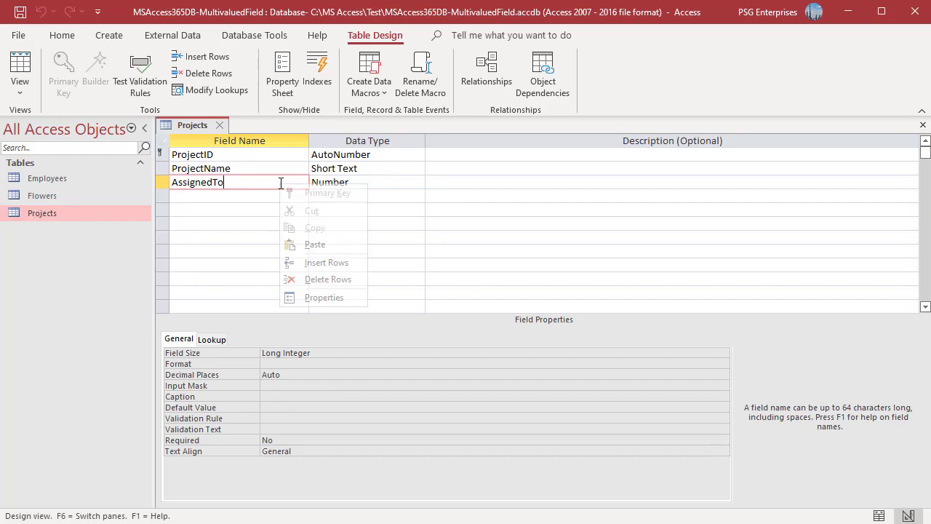
{"action": "left_click", "coordinate": [331, 280]}
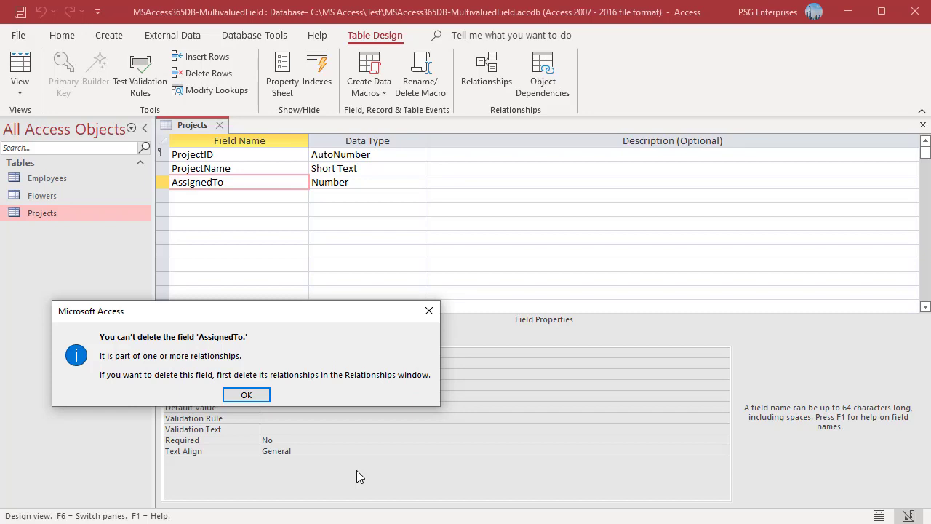
{"action": "left_click", "coordinate": [246, 394]}
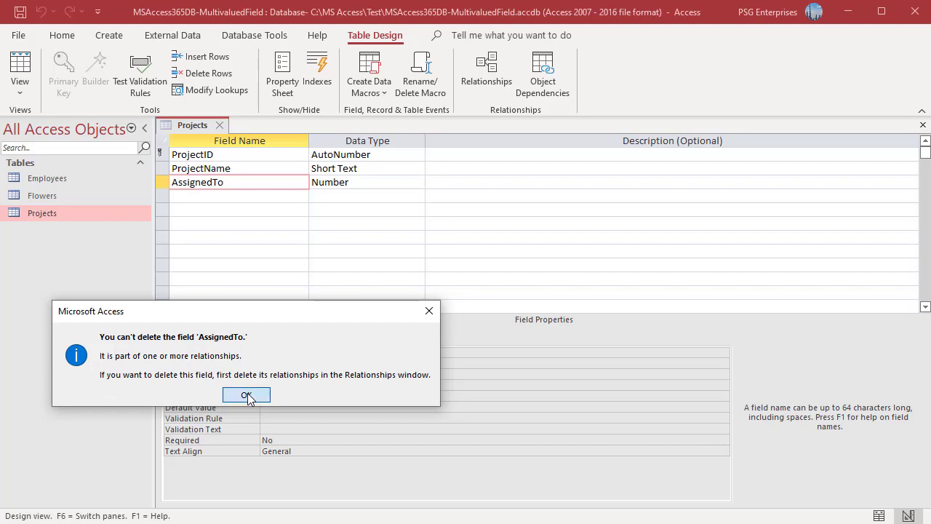
Delete the Employees–Projects relationship on AssignedTo in the Relationships window, then close the window
{"action": "left_click", "coordinate": [245, 40]}
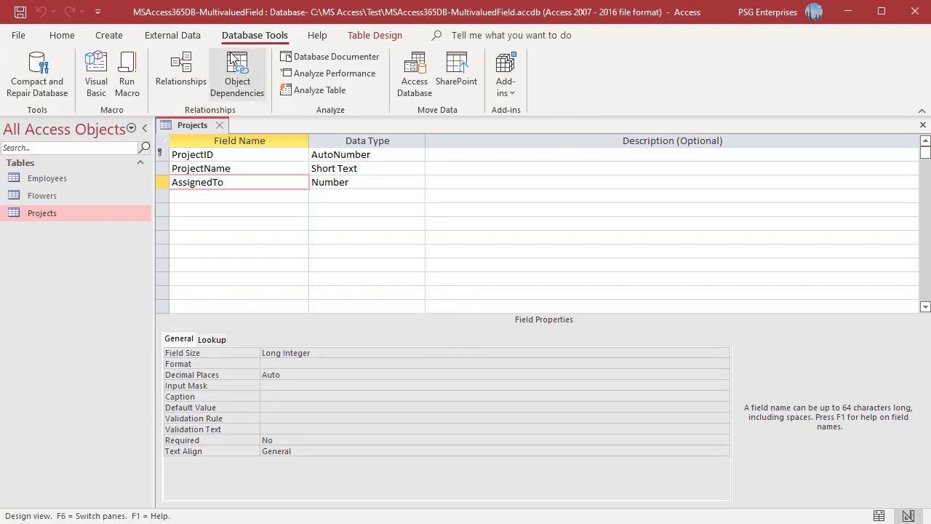
{"action": "left_click", "coordinate": [183, 72]}
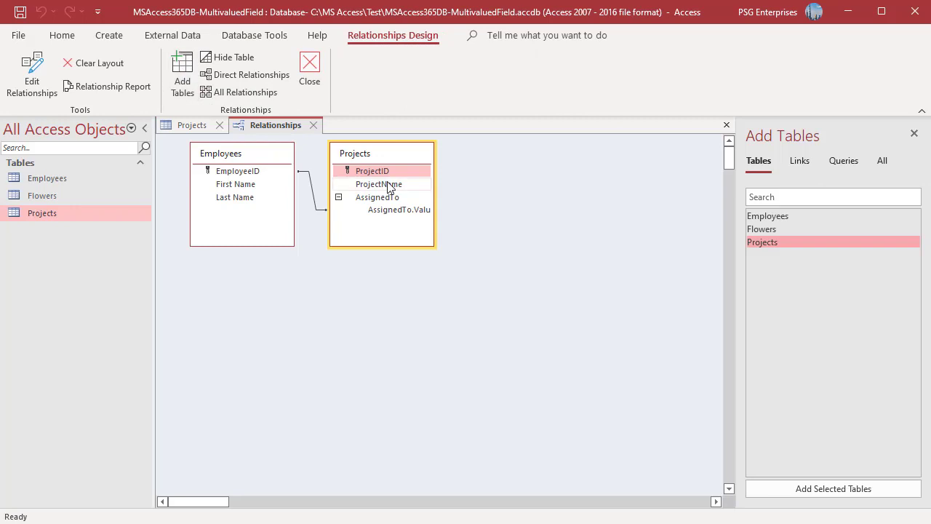
{"action": "right_click", "coordinate": [314, 195]}
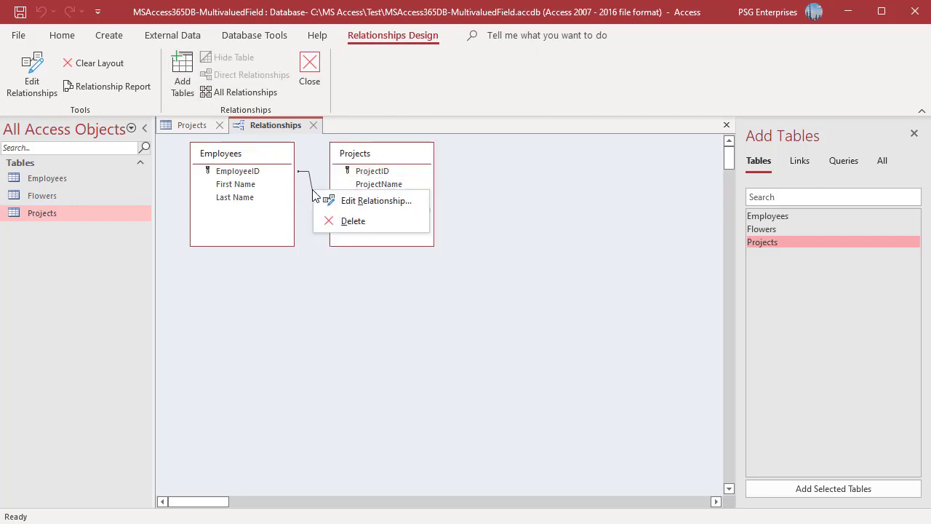
{"action": "left_click", "coordinate": [344, 223]}
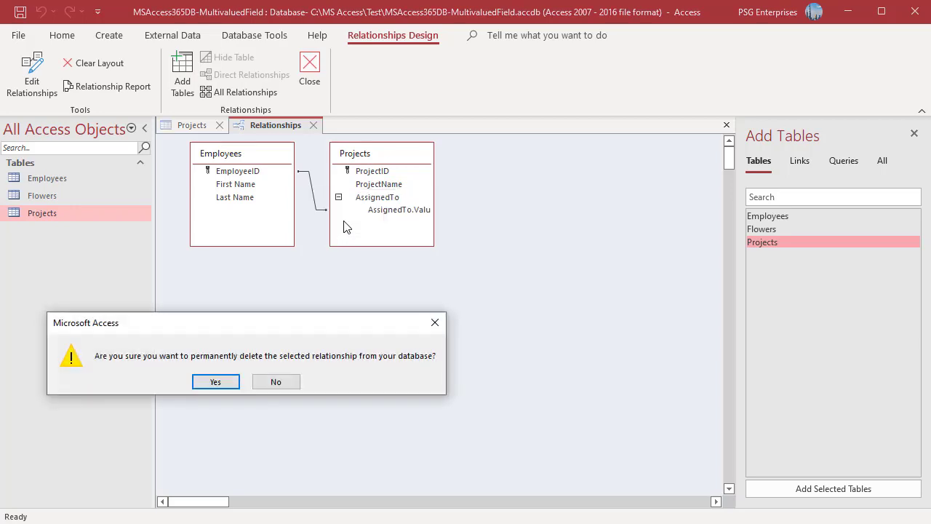
{"action": "left_click", "coordinate": [216, 383]}
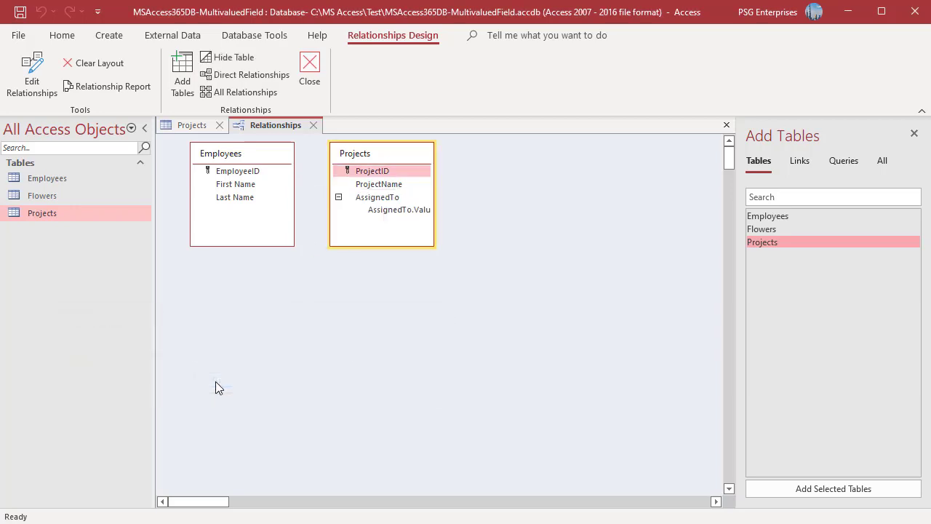
{"action": "left_click", "coordinate": [313, 125]}
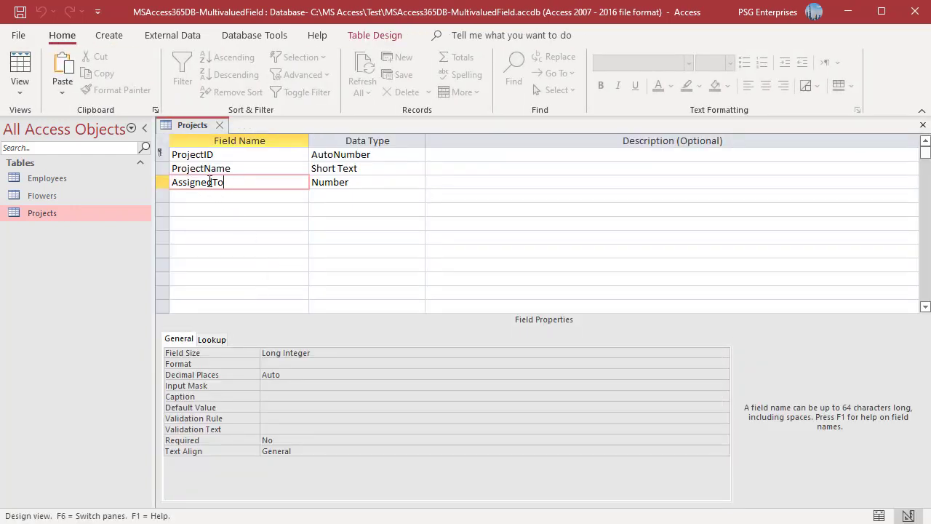
Delete the AssignedTo row and its data from the Projects design, then close the table, saving changes
{"action": "right_click", "coordinate": [211, 182]}
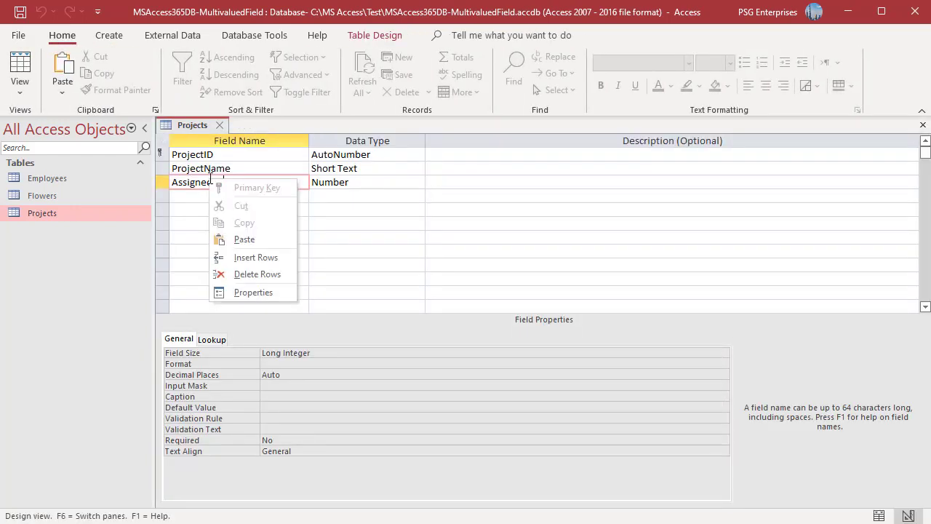
{"action": "left_click", "coordinate": [256, 275]}
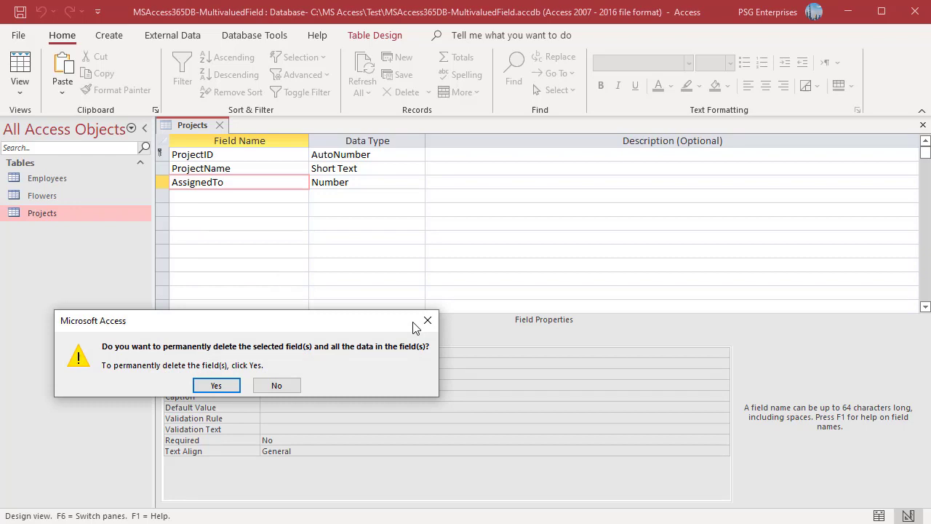
{"action": "left_click", "coordinate": [209, 388]}
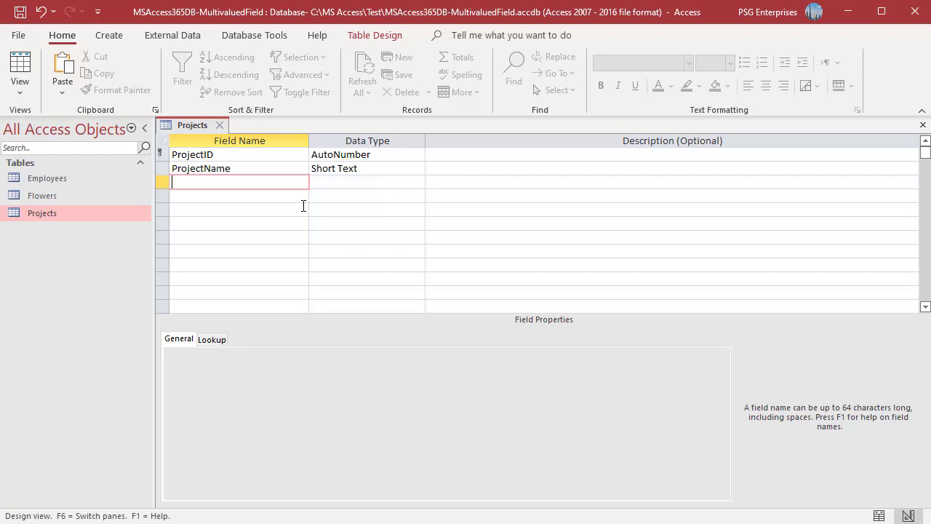
{"action": "left_click", "coordinate": [219, 126]}
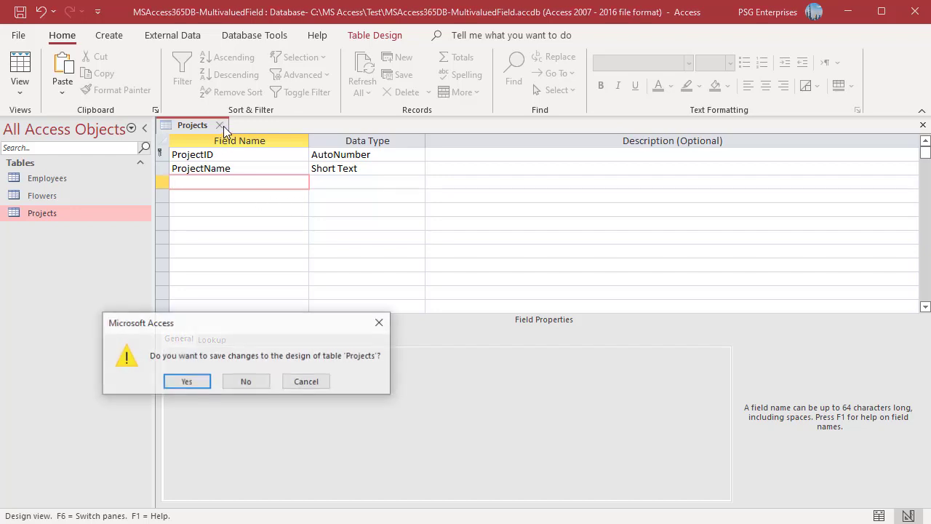
{"action": "left_click", "coordinate": [200, 382]}
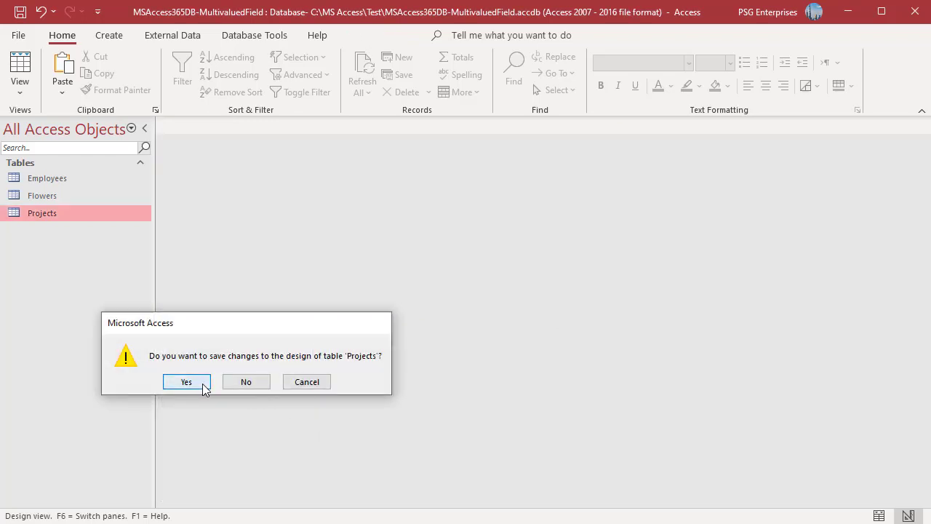